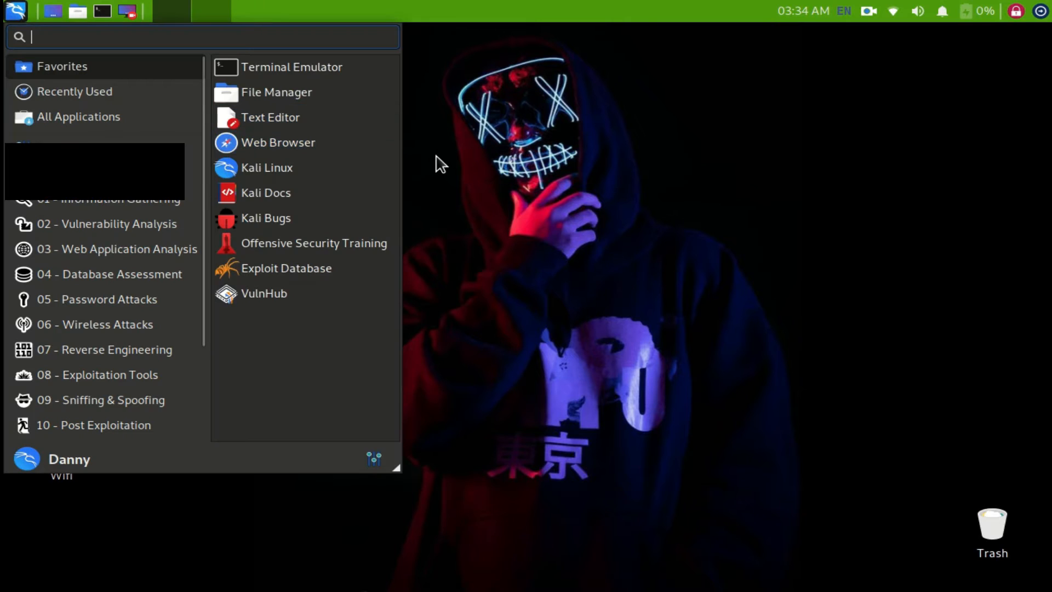
- Search the installed applications for "gnu" and launch GNU Radio Companion
key(BackSpace)
key(BackSpace)
key(BackSpace)
text(gnu)
key(Return)
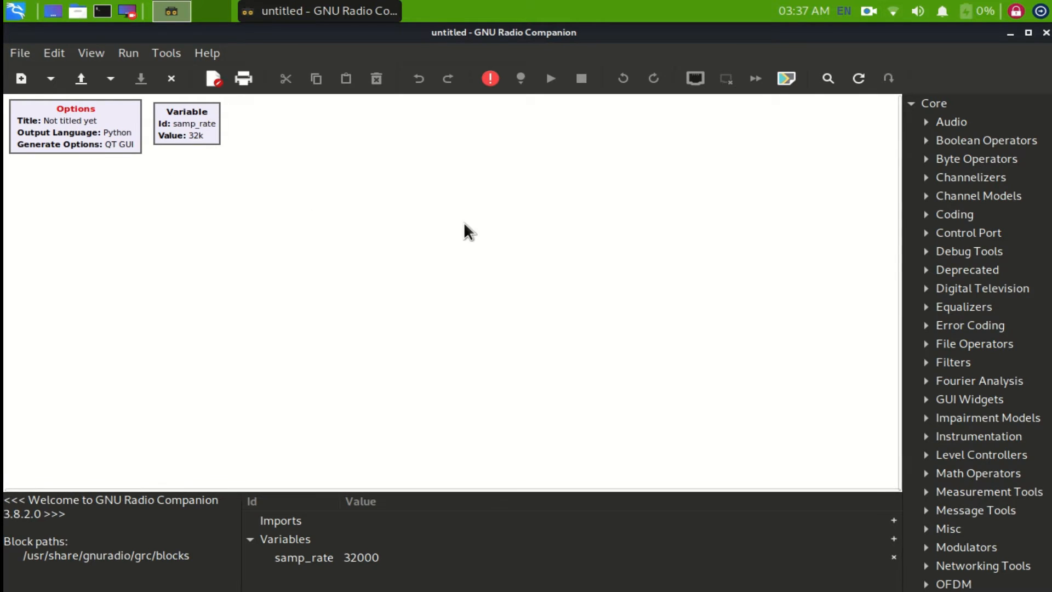
- Set the Options block's Generate Options to QT GUI and accept the block properties
double_click(97, 109)
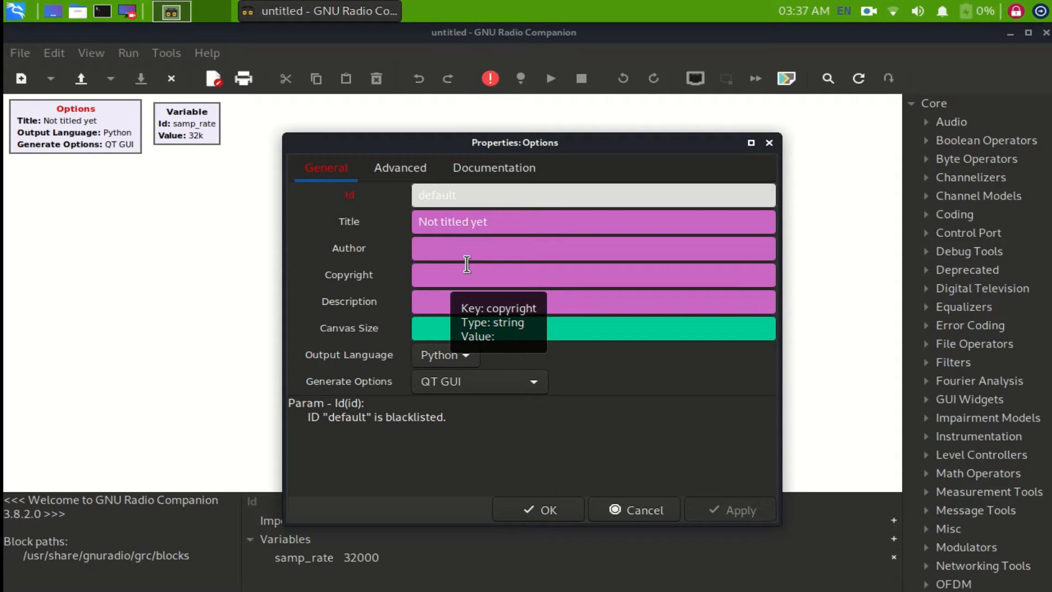
scroll(454, 297, down, 5)
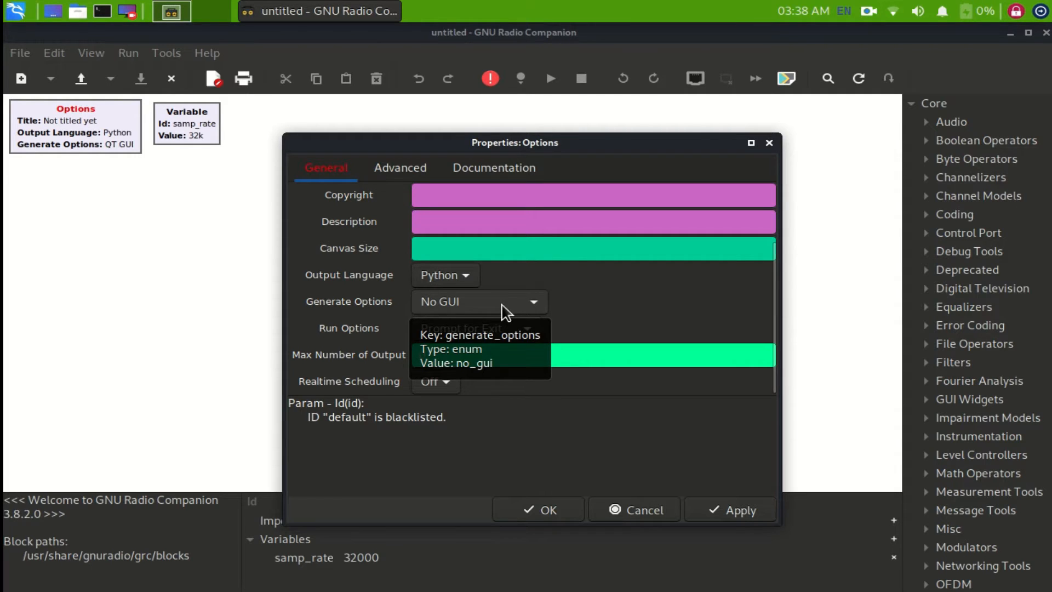
click(483, 305)
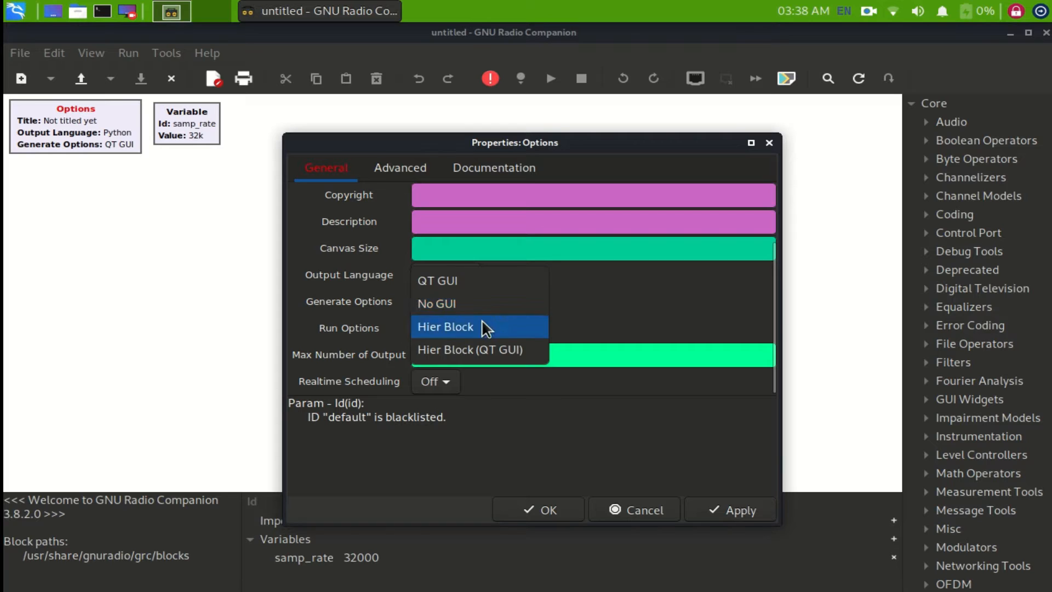
click(477, 284)
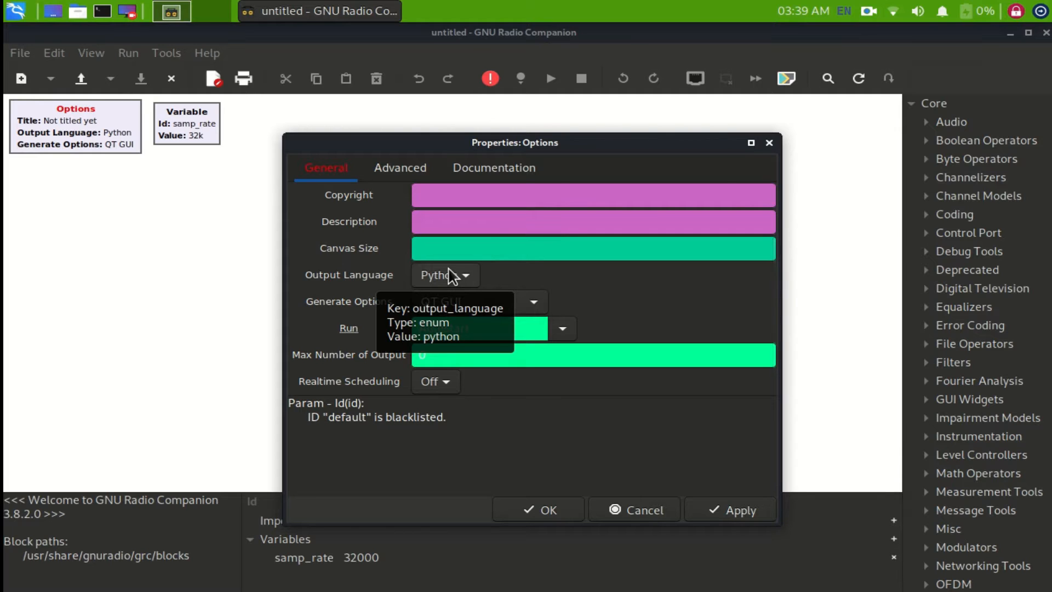
click(557, 518)
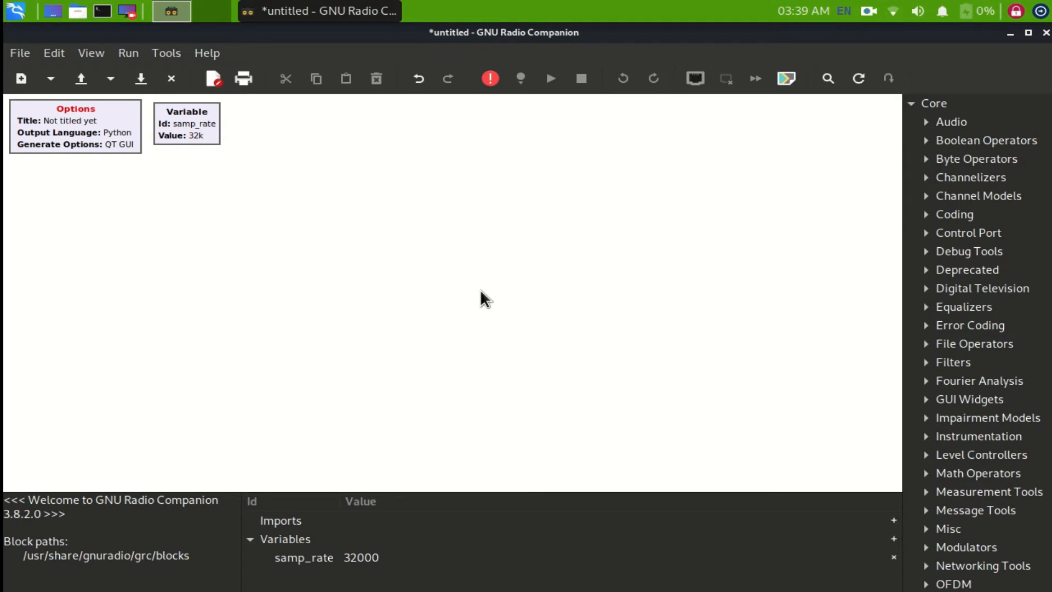
- Set the value of the samp_rate Variable block to 48000
click(191, 120)
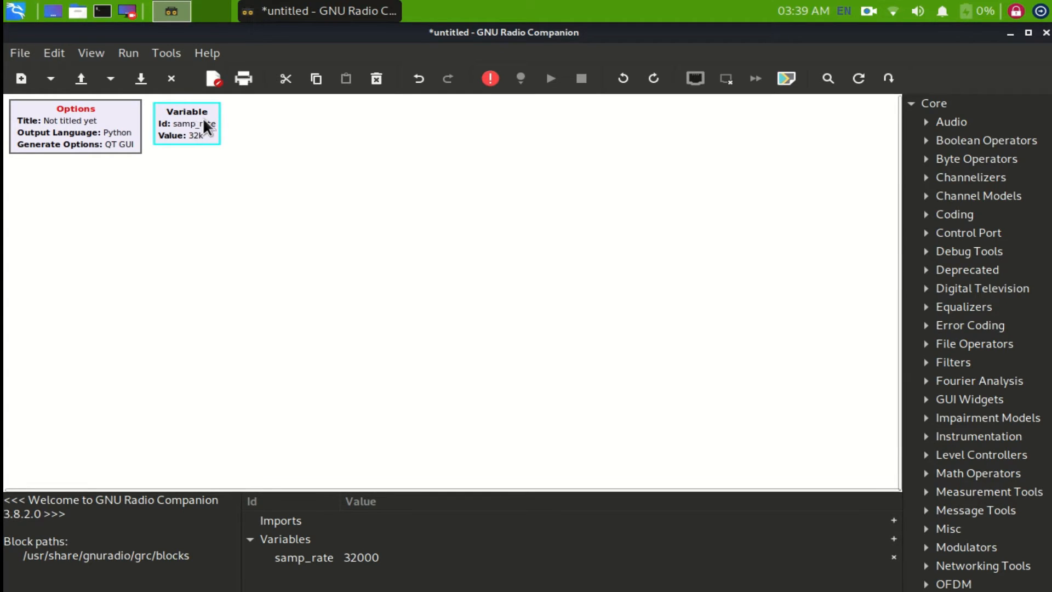
double_click(168, 131)
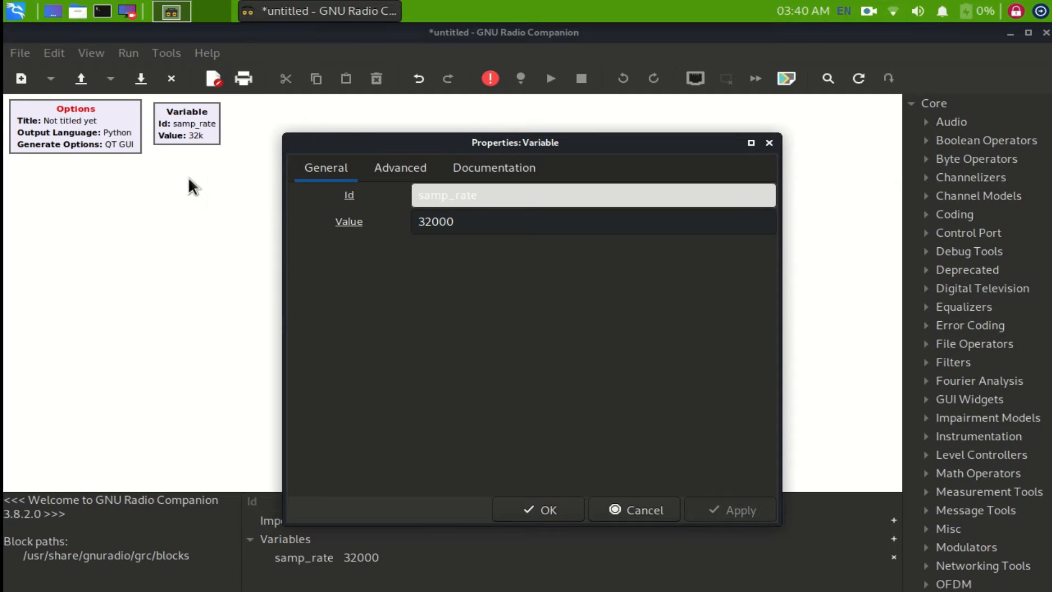
click(472, 225)
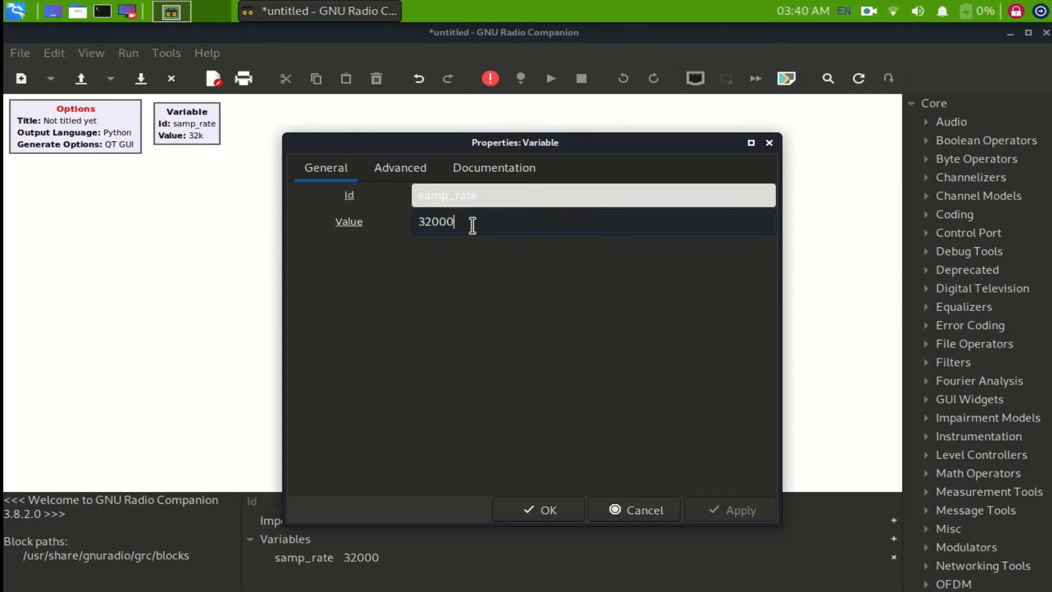
double_click(472, 225)
text(48000)
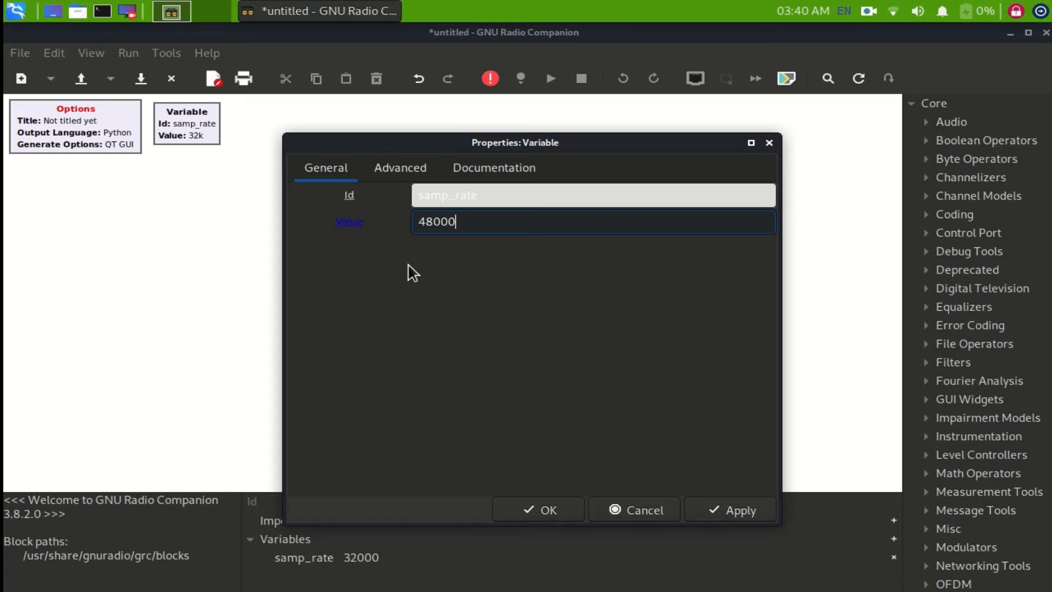
click(548, 511)
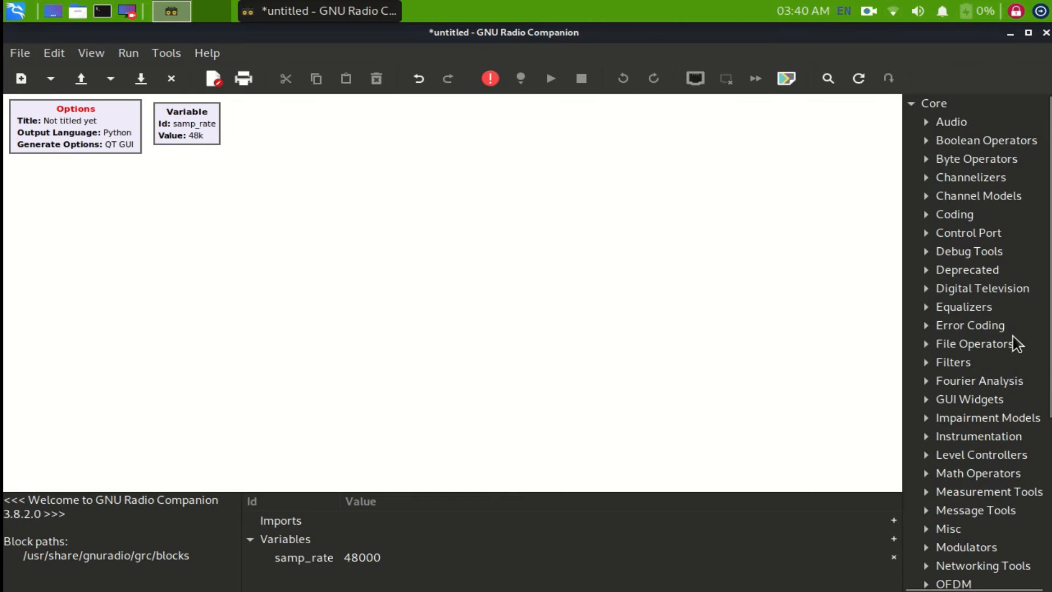
- Add a Signal Source block from the Waveform Generators category to the flowgraph
scroll(1015, 343, down, 1)
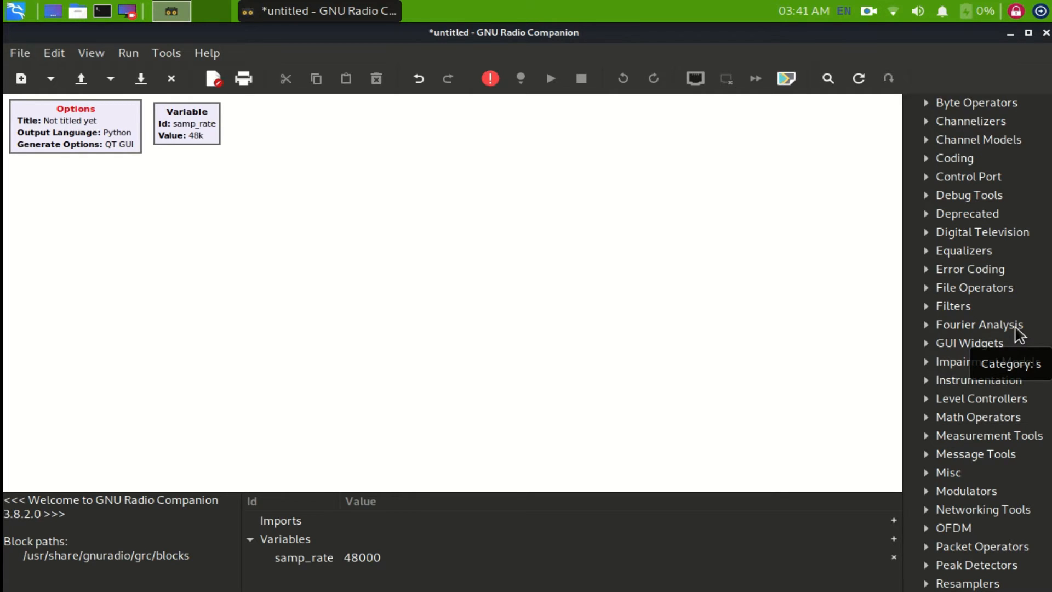
scroll(1005, 274, up, 2)
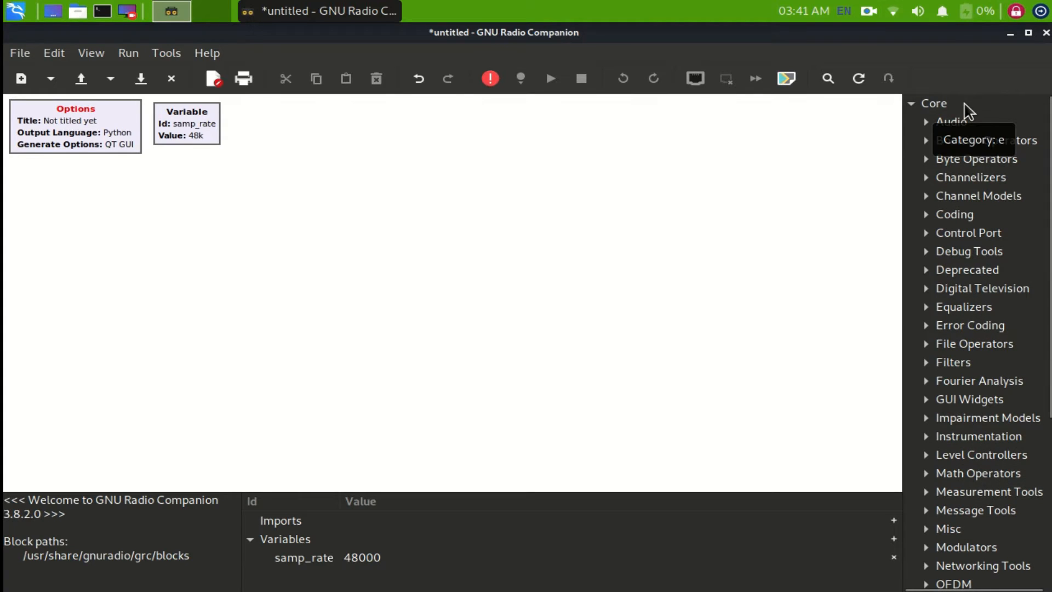
click(970, 105)
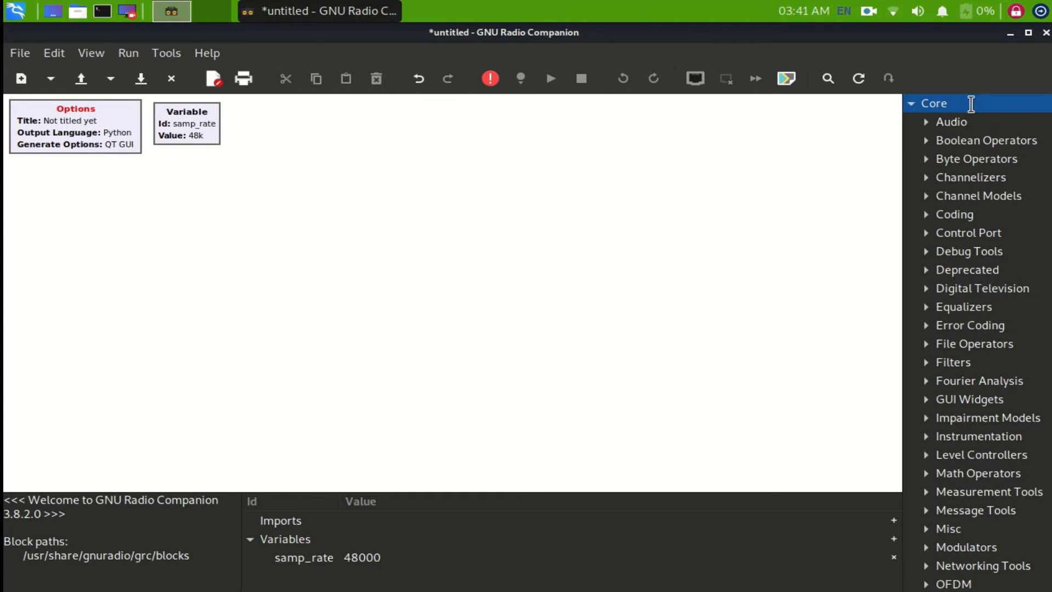
key(ctrl+f)
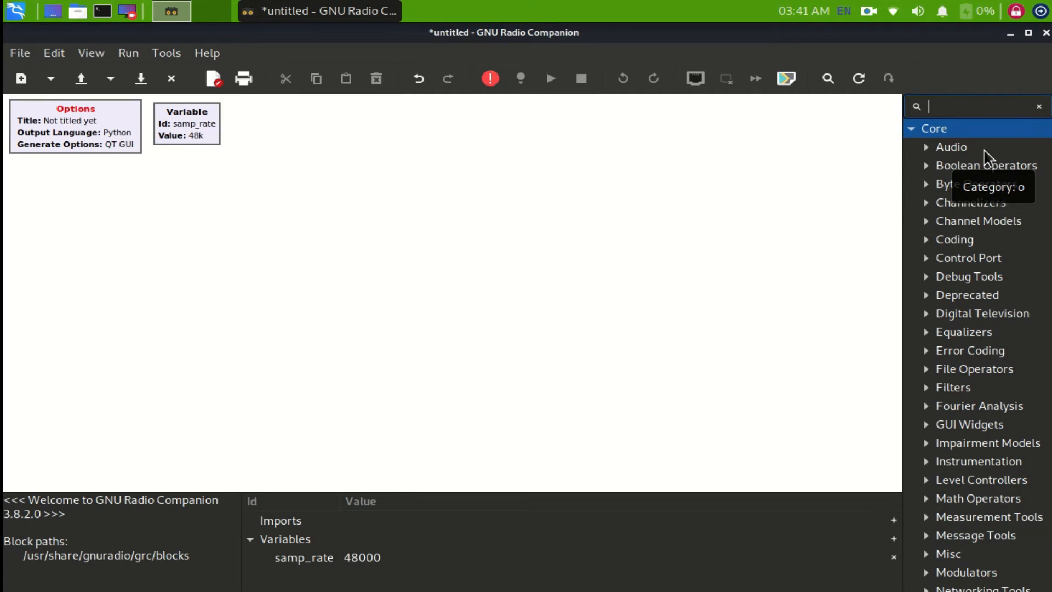
scroll(1010, 324, down, 6)
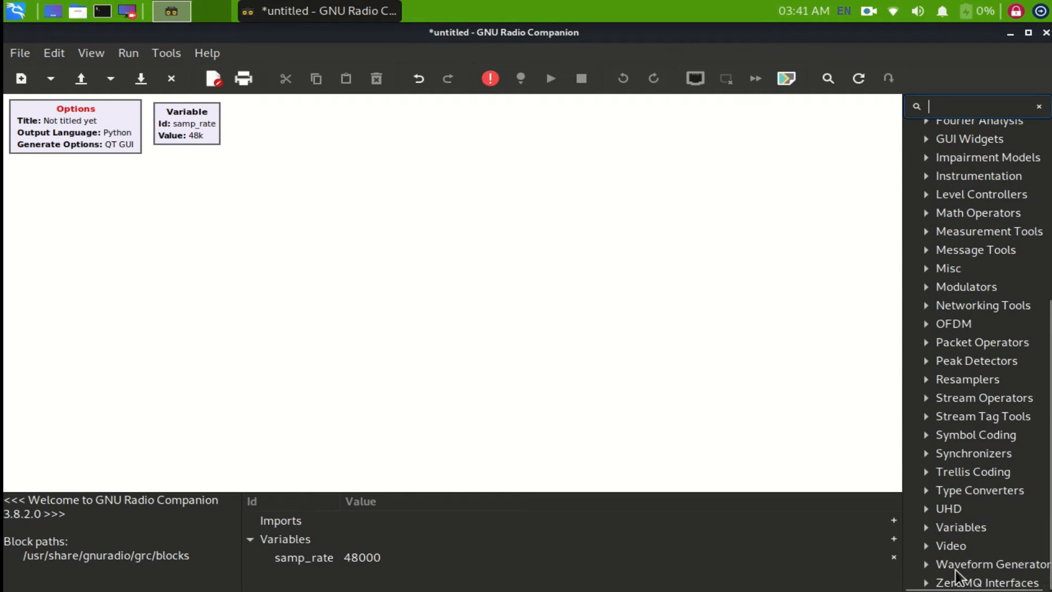
click(926, 564)
scroll(962, 537, down, 3)
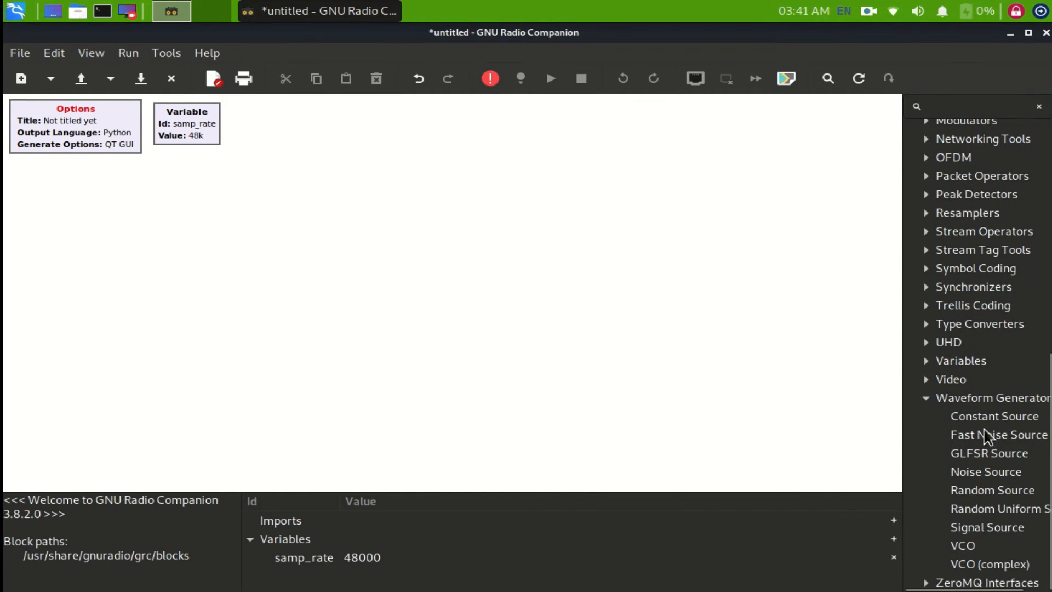
drag(987, 529, 310, 256)
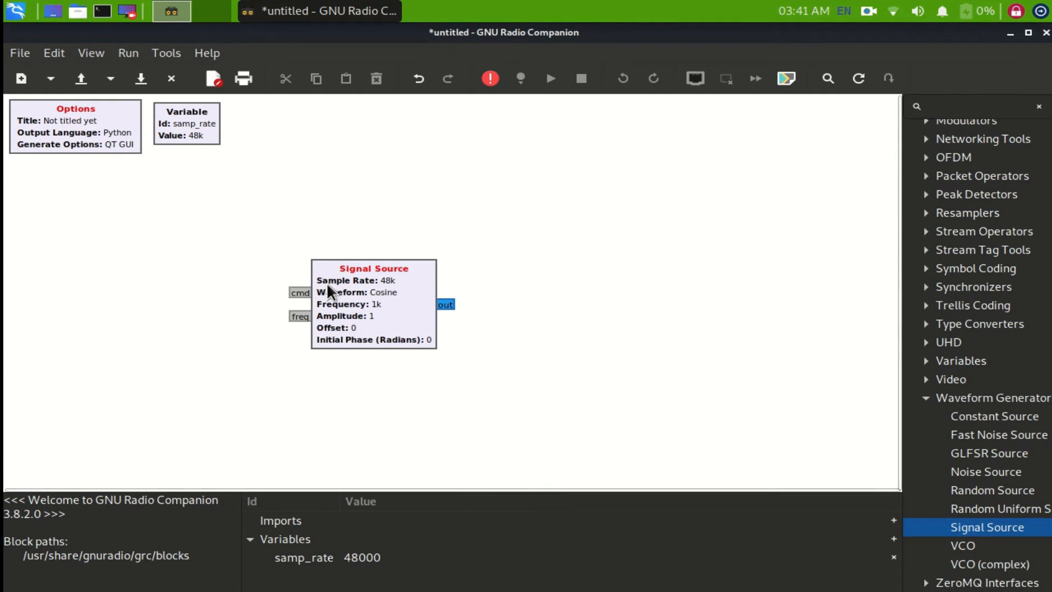
- Arrange the blocks so the Signal Source sits on the canvas directly below the samp_rate Variable block
drag(351, 282, 228, 201)
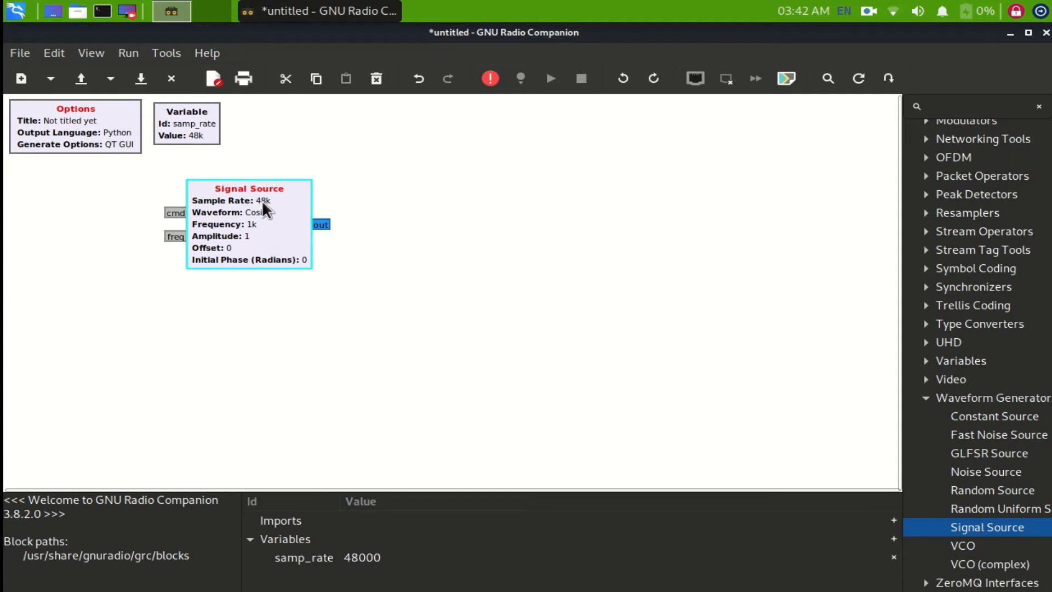
drag(248, 190, 279, 222)
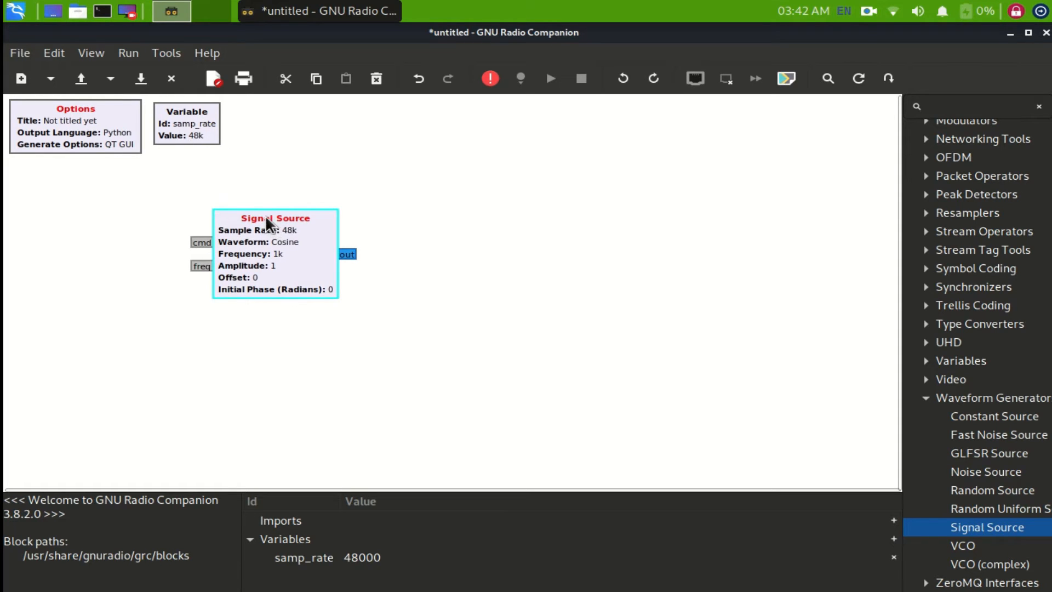
drag(265, 220, 259, 219)
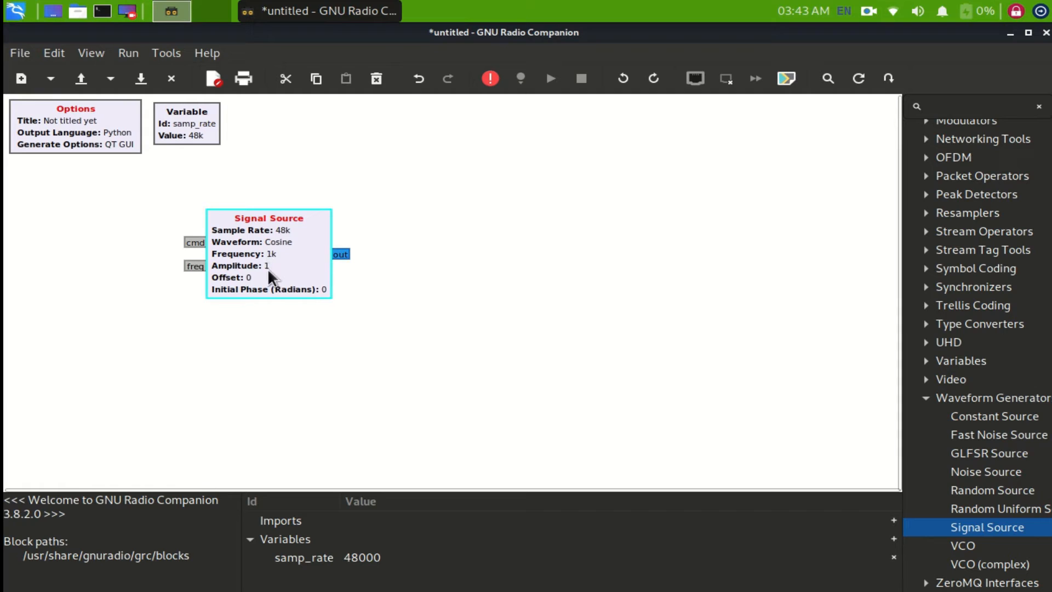
drag(203, 138, 239, 156)
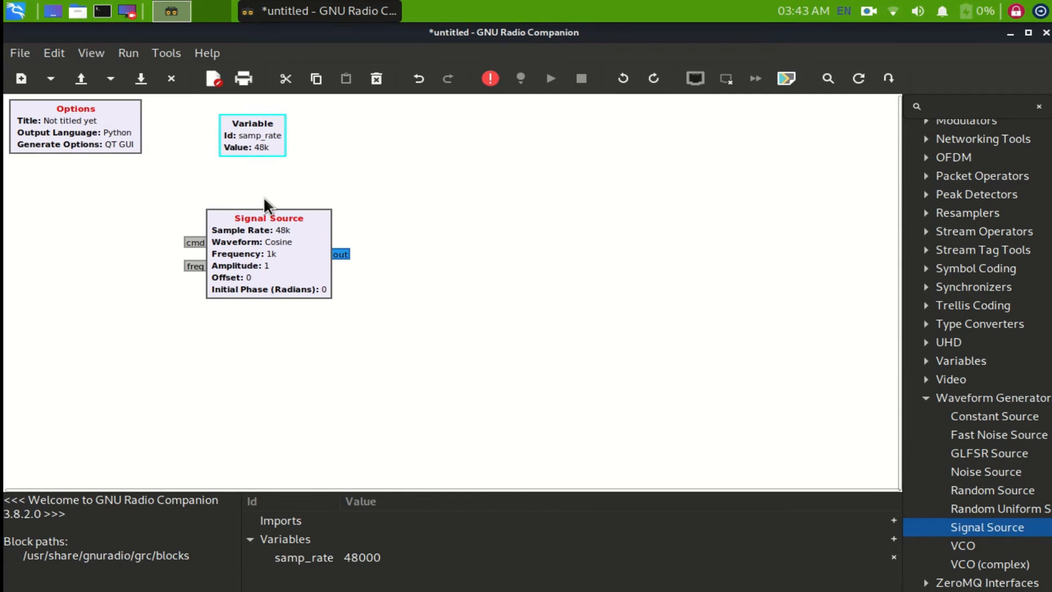
- Open the Signal Source properties and change the waveform to Sine
double_click(277, 256)
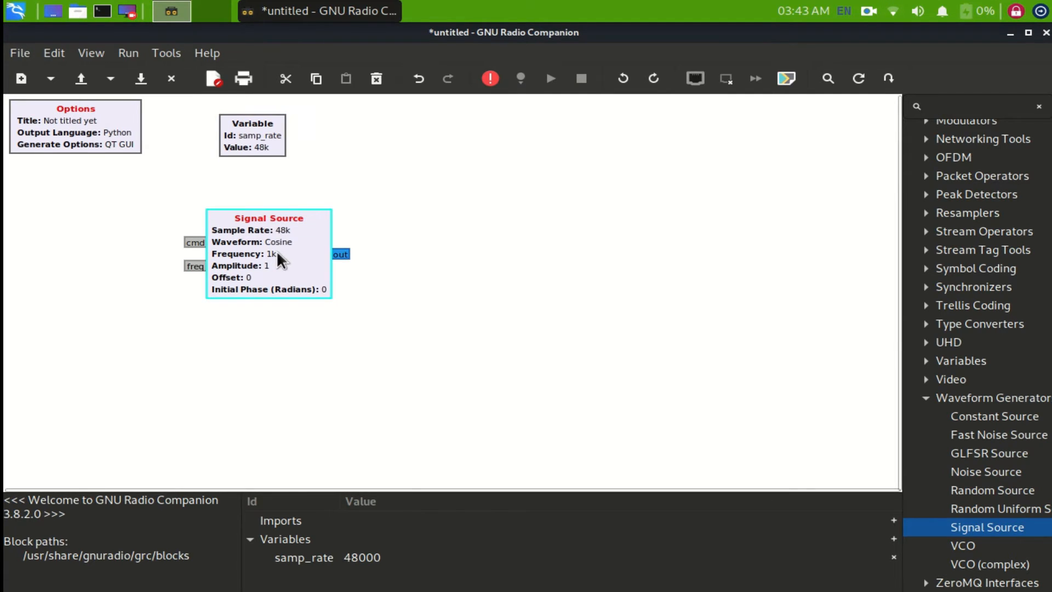
drag(509, 136, 496, 131)
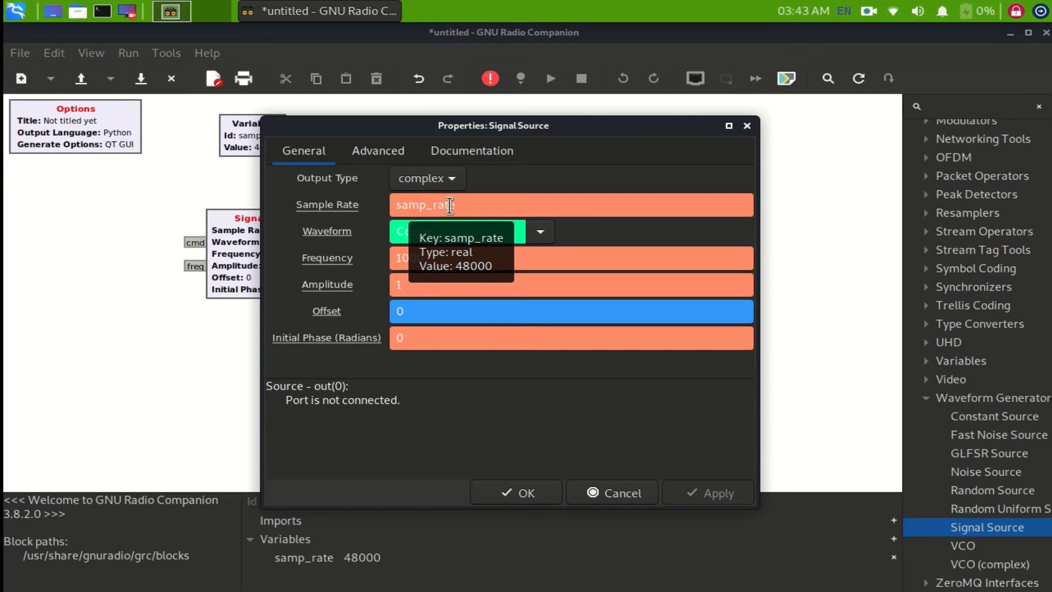
drag(391, 126, 454, 109)
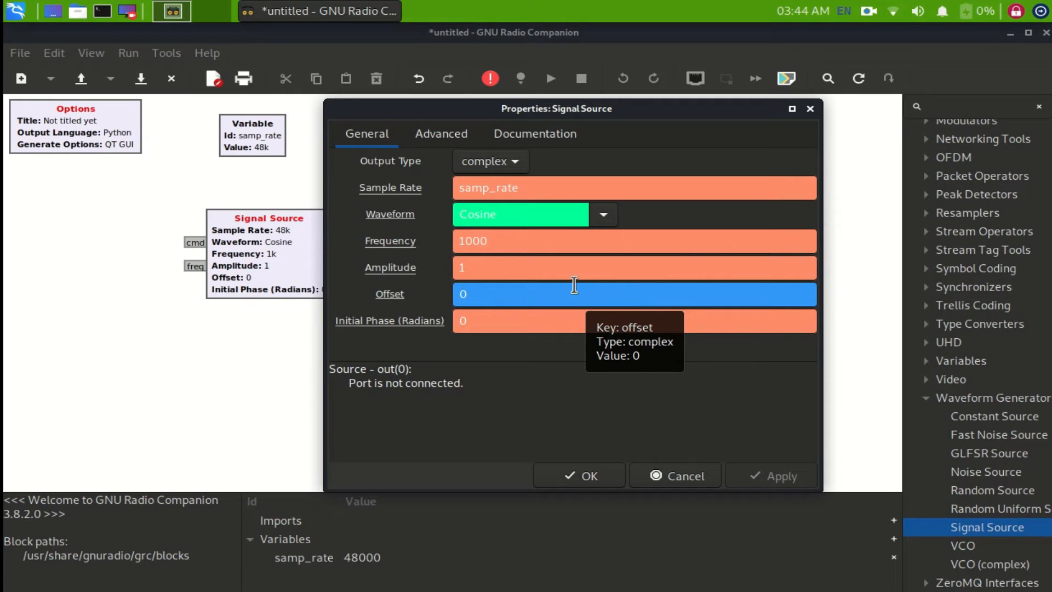
click(603, 215)
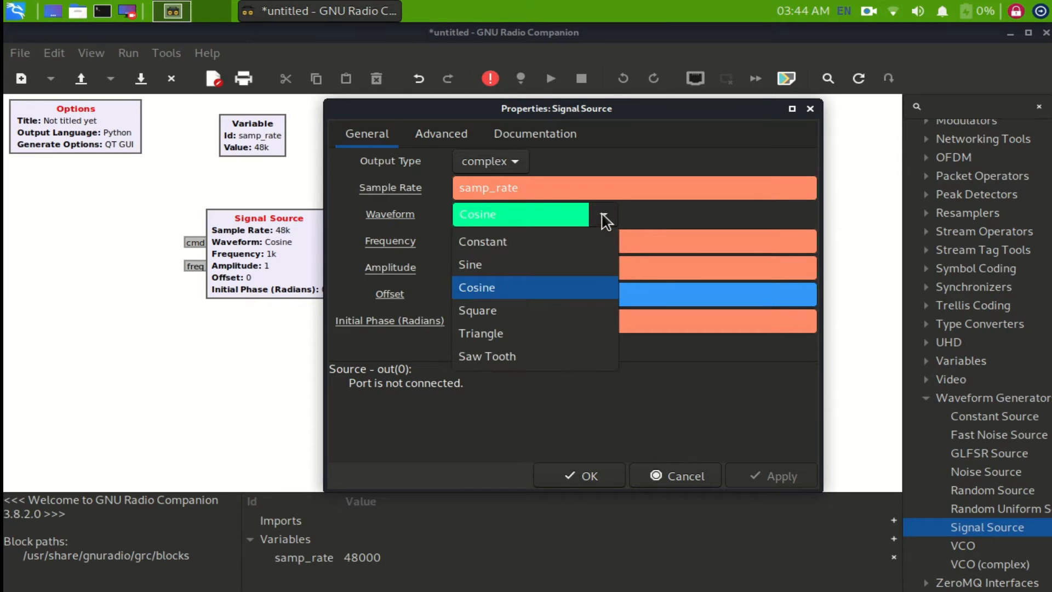
click(513, 267)
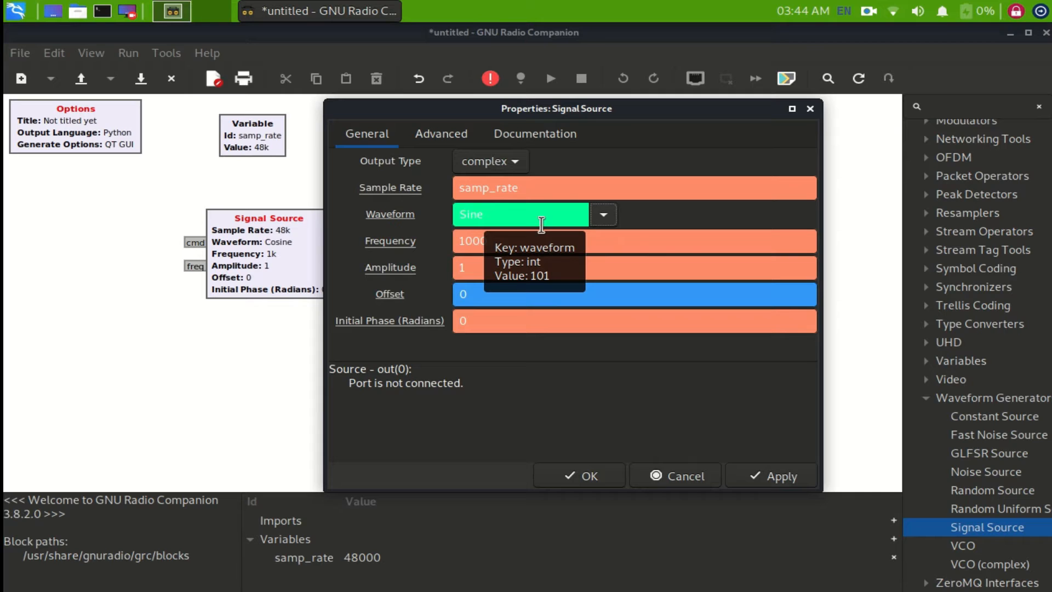
click(606, 215)
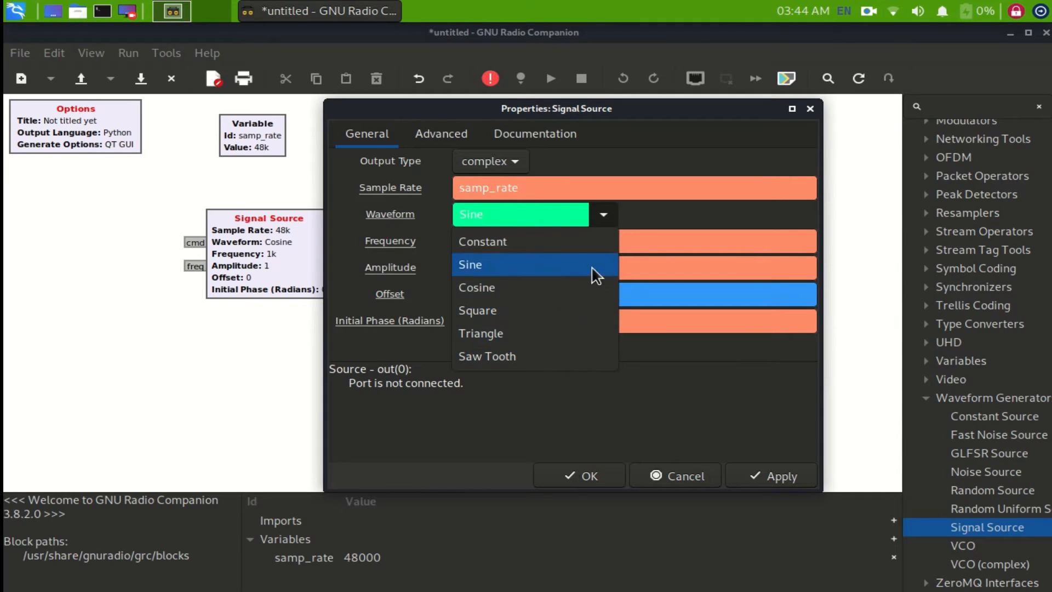
click(609, 217)
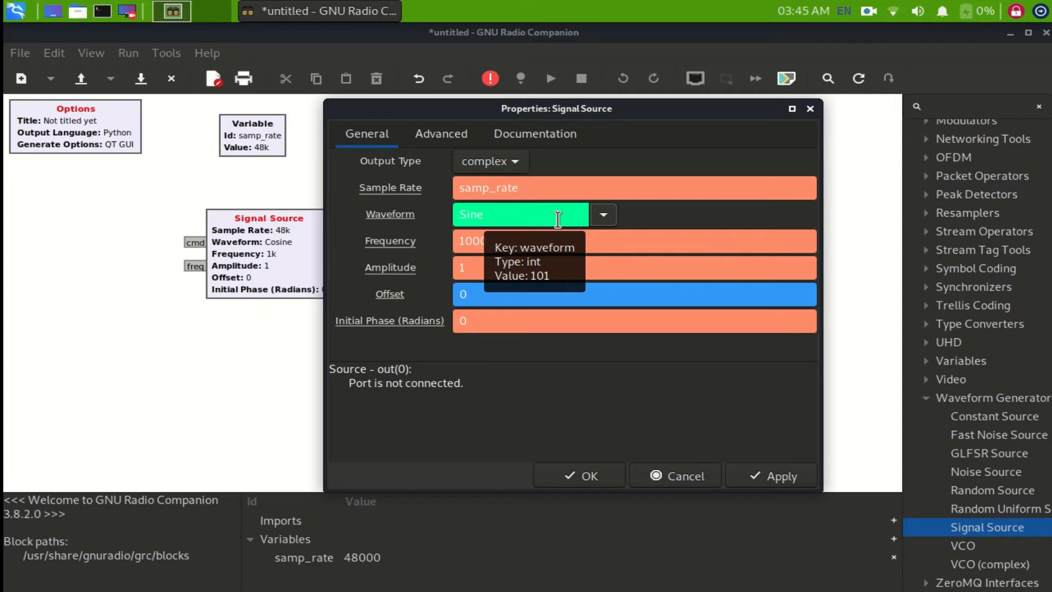
- Try the Cosine and Square waveforms for the Signal Source
click(604, 214)
click(530, 287)
click(604, 215)
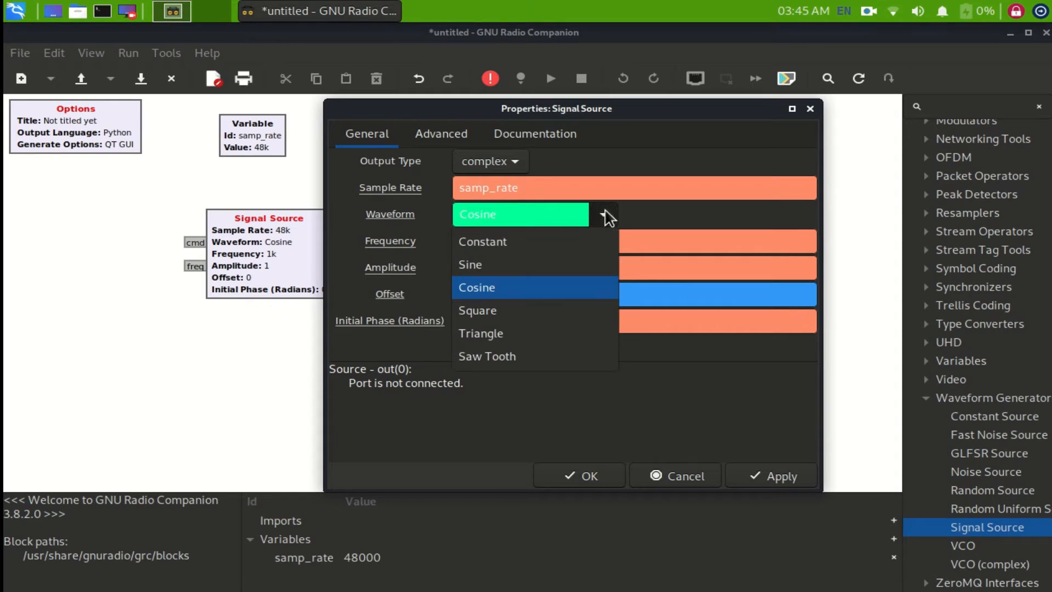
click(539, 301)
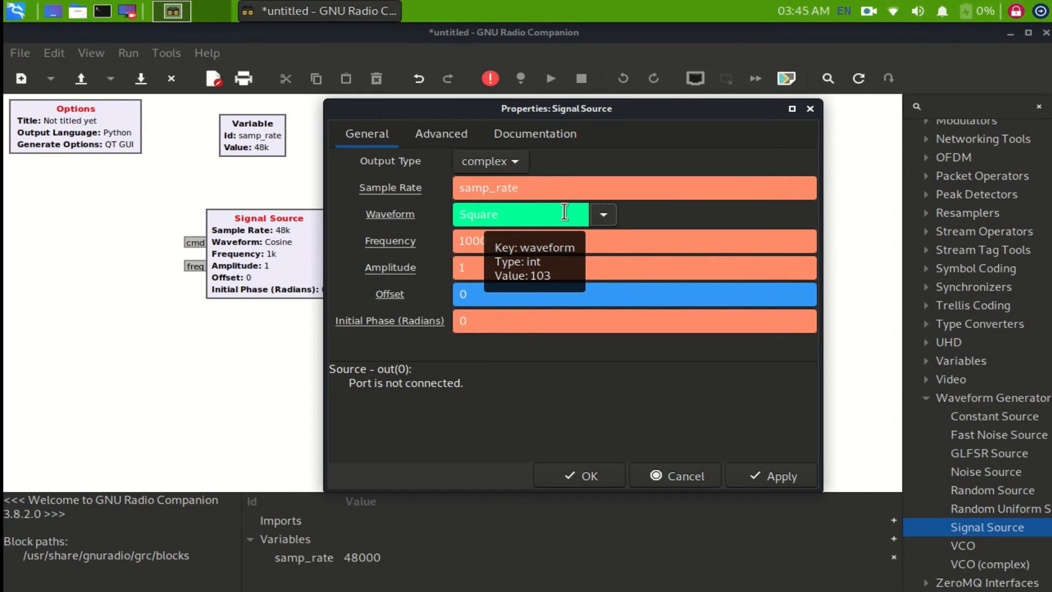
- Return the Signal Source waveform to Sine and accept the block properties
click(603, 217)
click(576, 265)
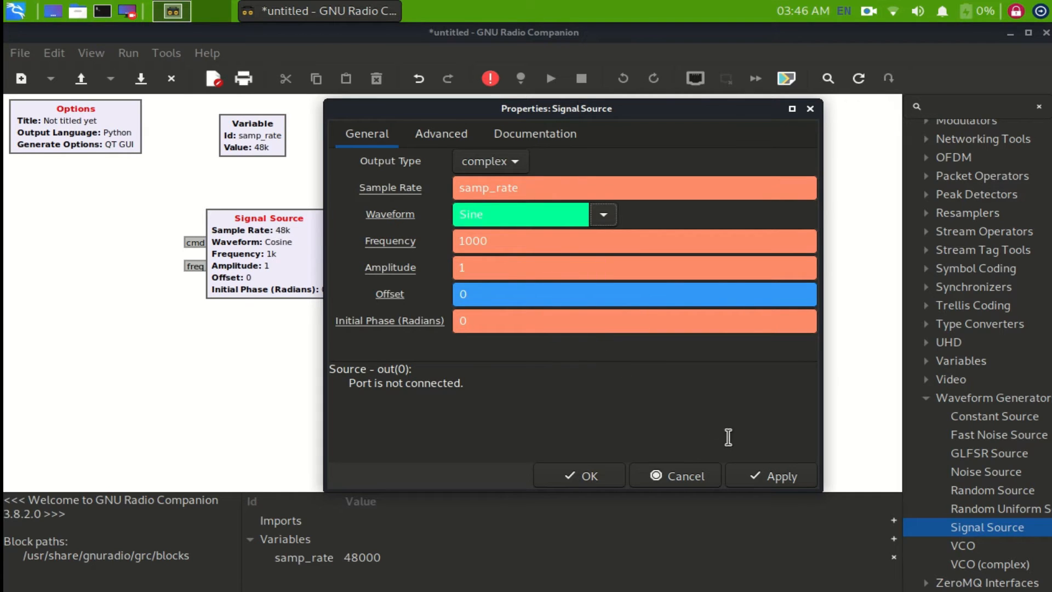
click(602, 473)
click(302, 244)
click(410, 217)
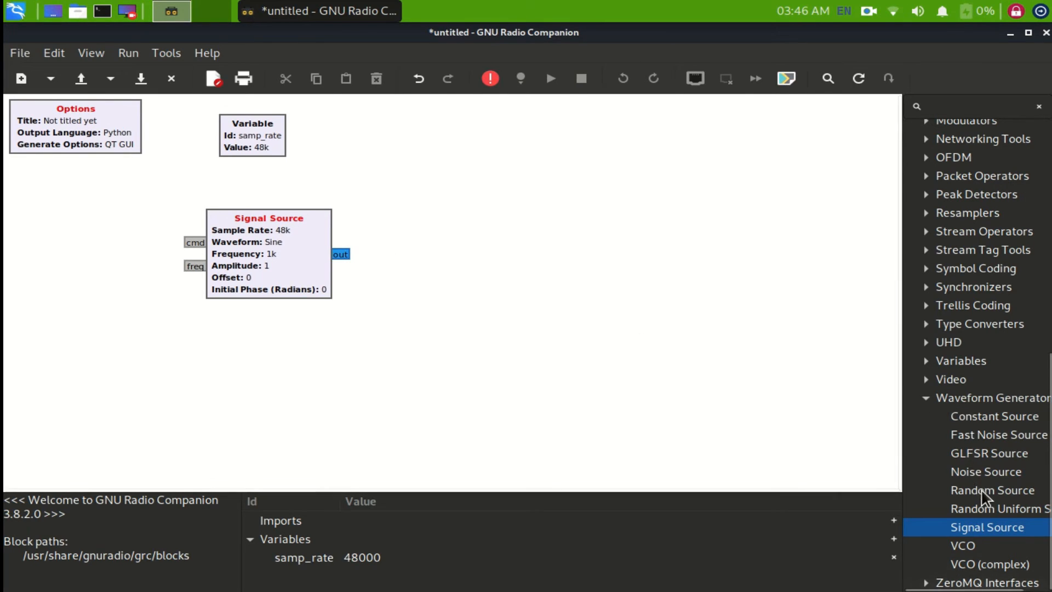
- Add a Throttle block from the Misc category and arrange it to the right of the Signal Source, level with its output
scroll(943, 262, up, 4)
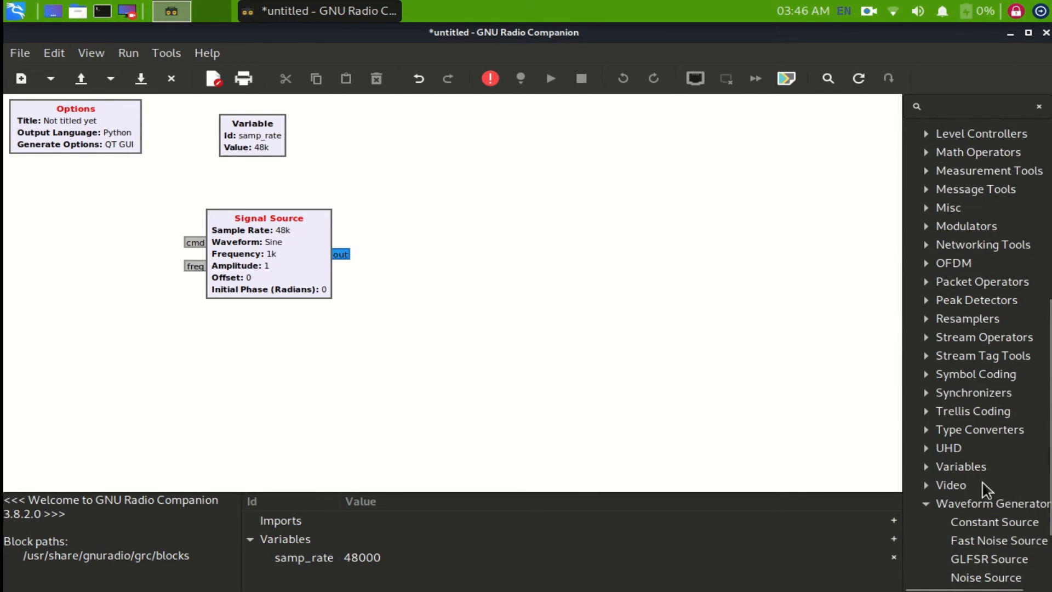
click(927, 208)
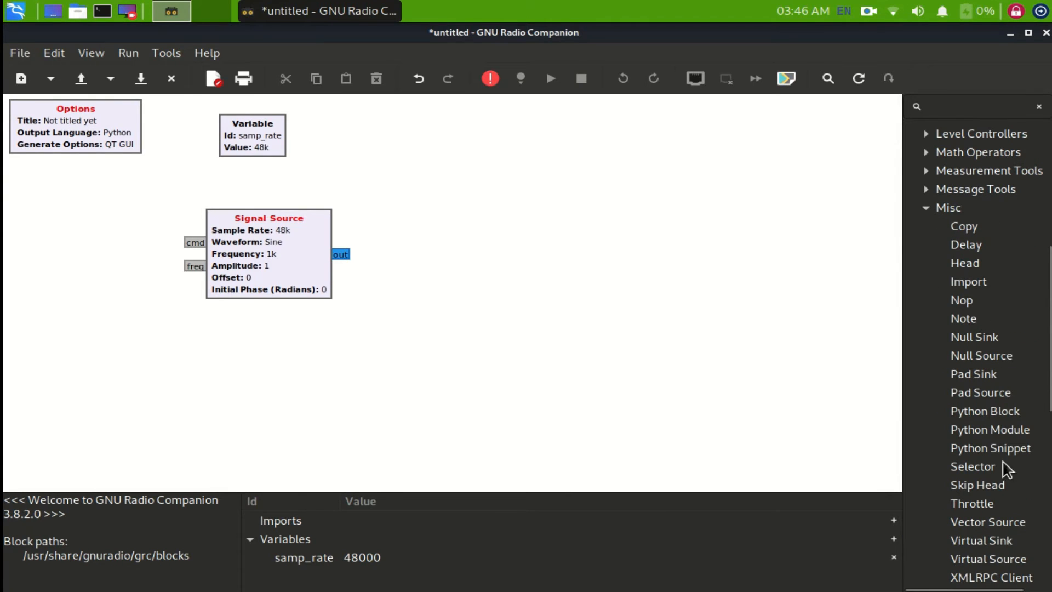
drag(973, 503, 461, 257)
drag(272, 255, 200, 255)
drag(489, 261, 348, 225)
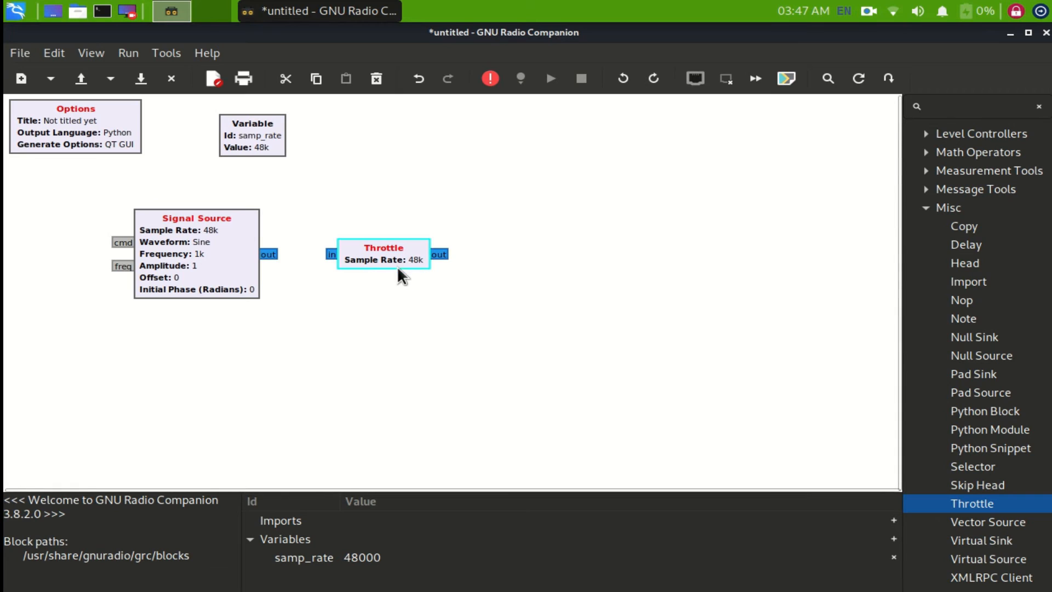
- Connect the Signal Source output to the Throttle input
drag(272, 255, 284, 227)
drag(332, 253, 332, 252)
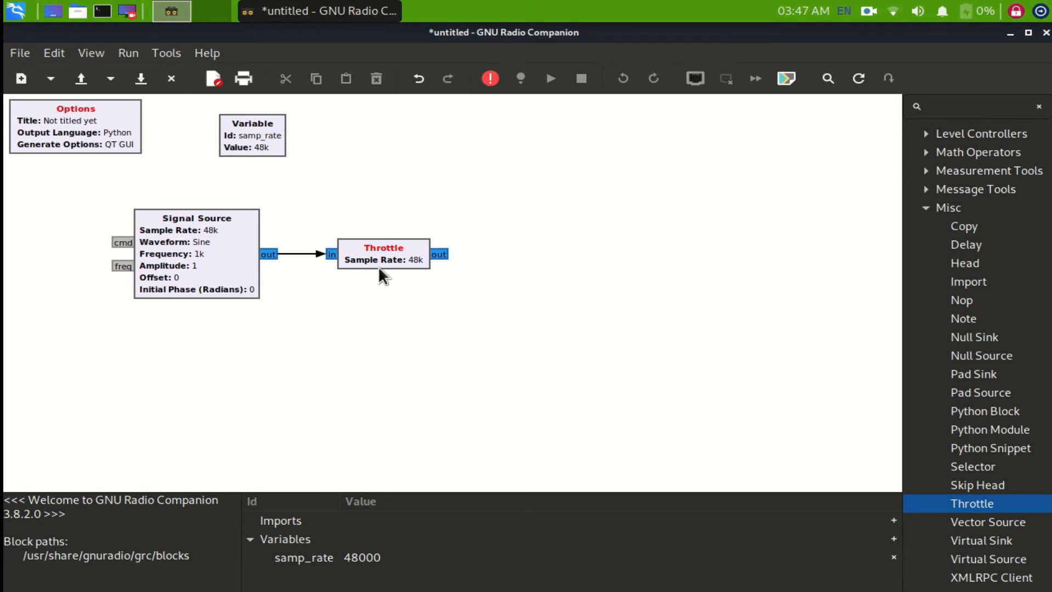
drag(79, 183, 578, 352)
click(541, 306)
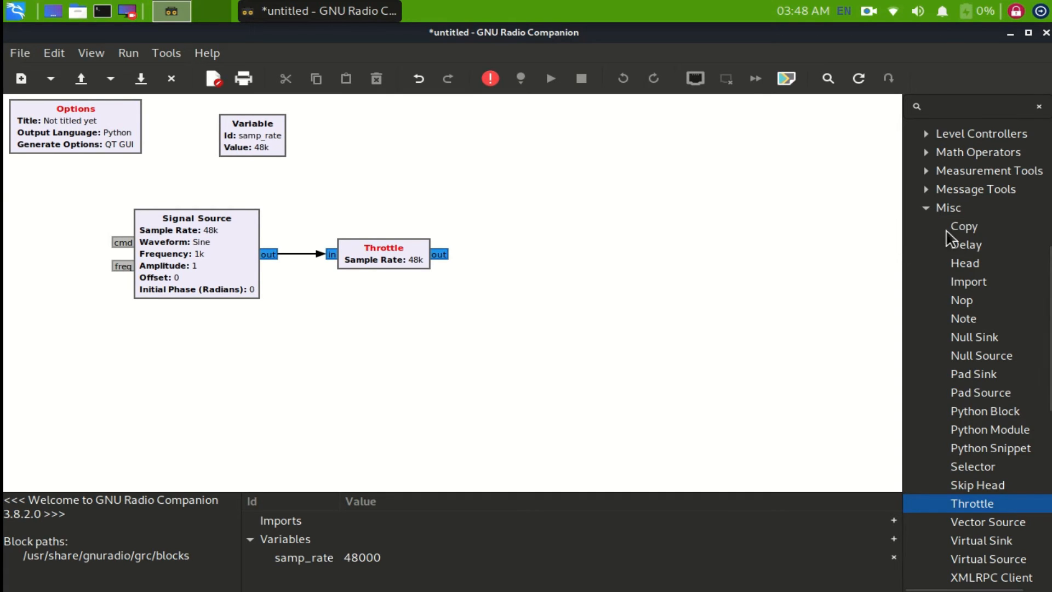
- Collapse the Misc and Waveform Generators categories and place a QT GUI Frequency Sink from Instrumentation > QT to the right of the Throttle
click(930, 210)
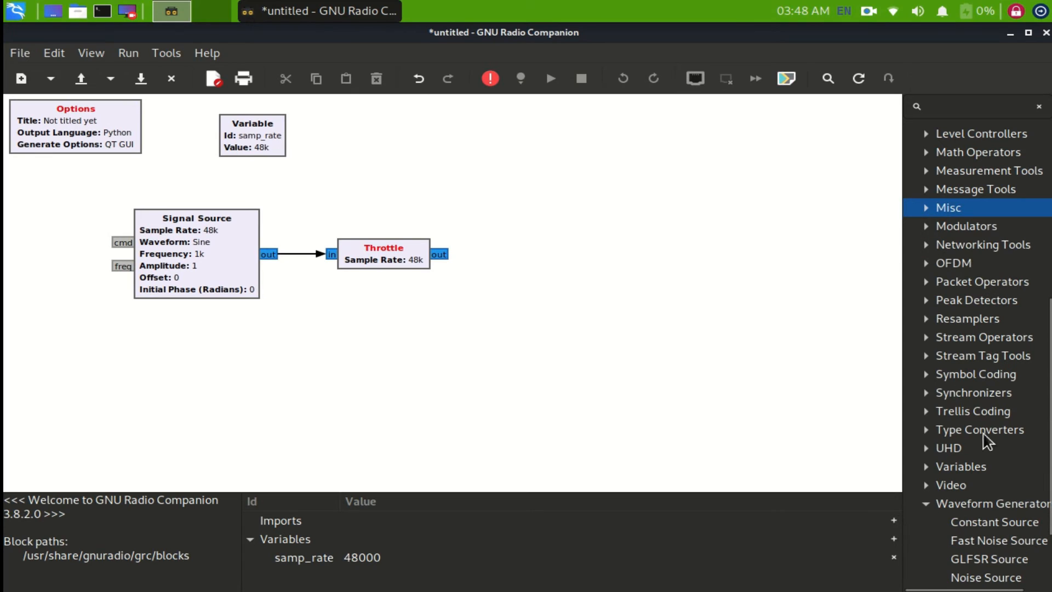
click(928, 504)
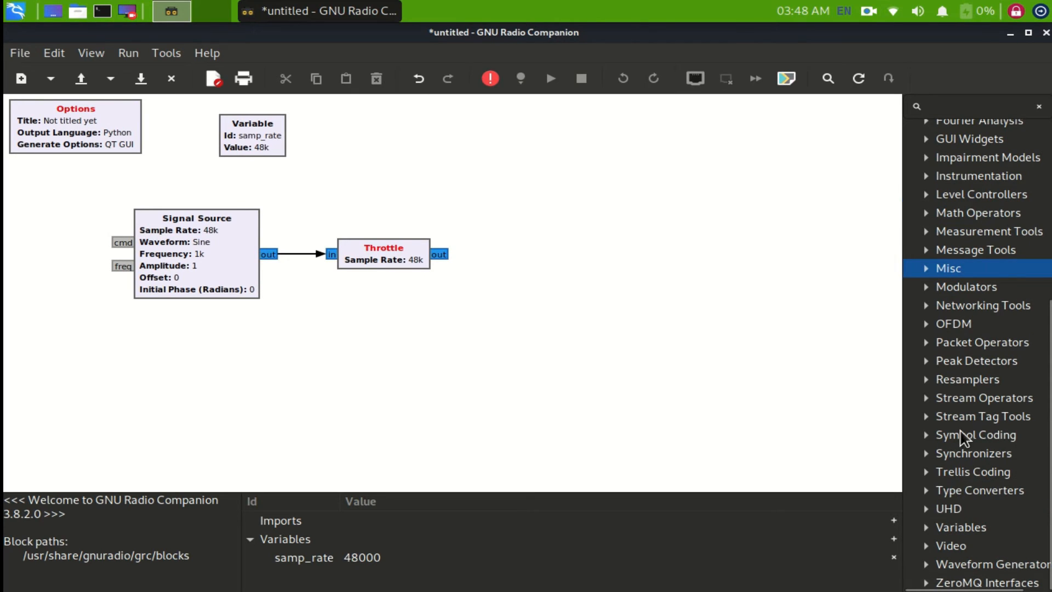
scroll(954, 422, up, 2)
scroll(948, 176, up, 4)
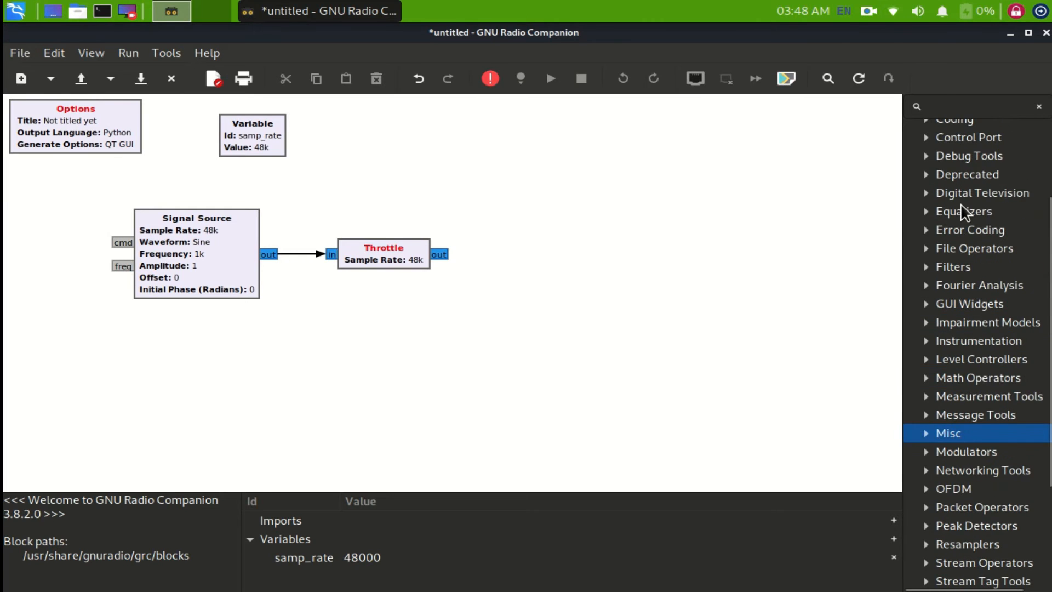
scroll(965, 211, up, 4)
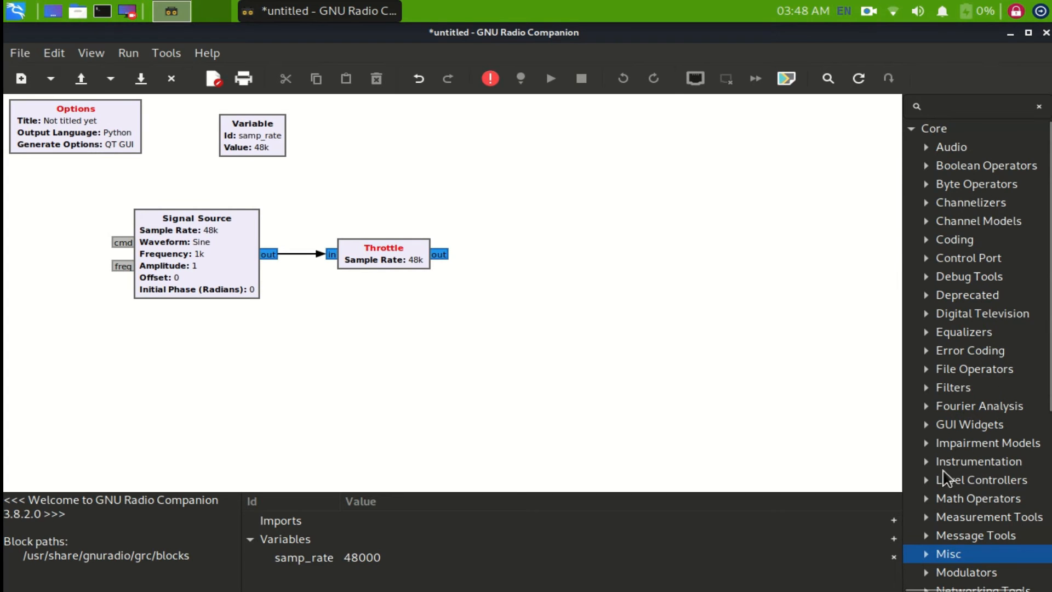
scroll(928, 472, down, 9)
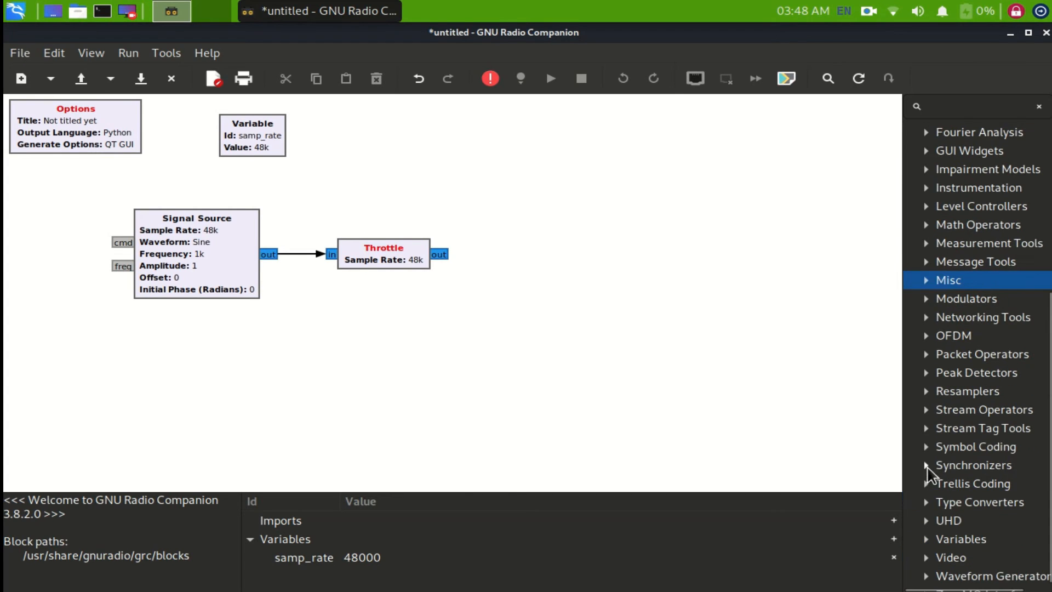
click(926, 188)
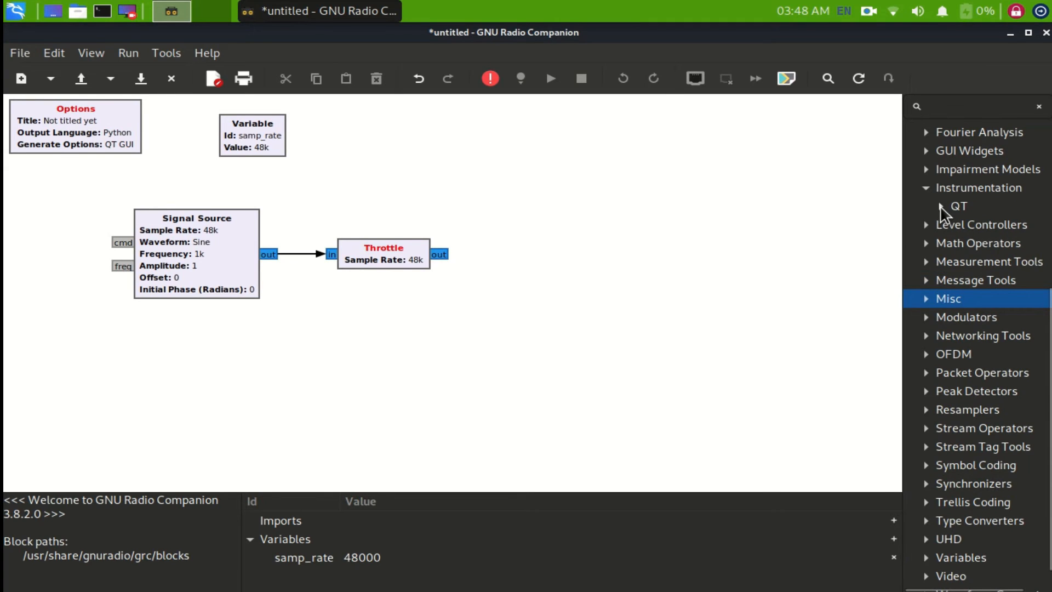
click(941, 207)
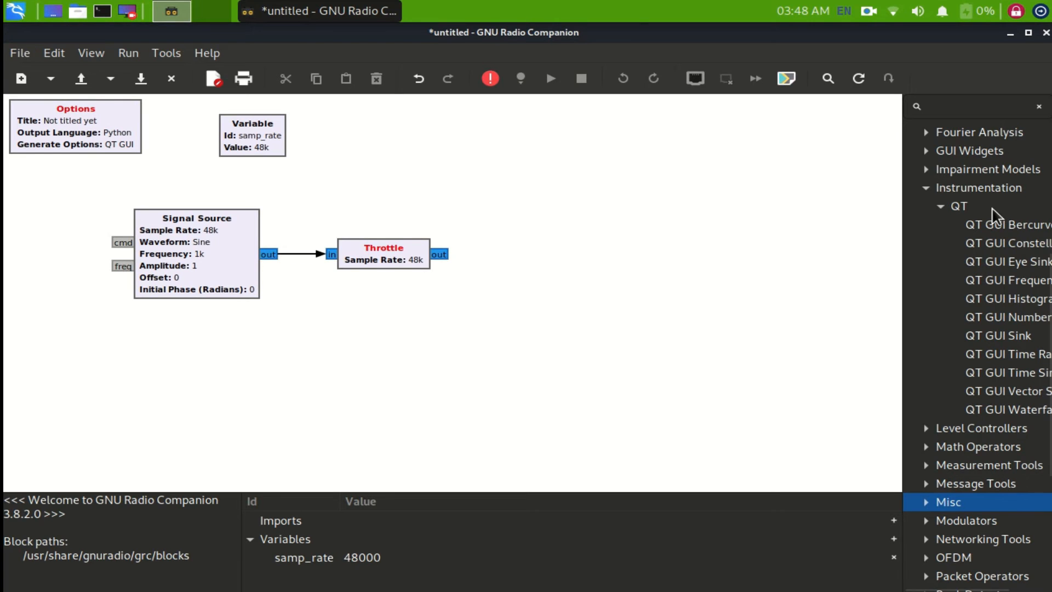
mouse_move(993, 224)
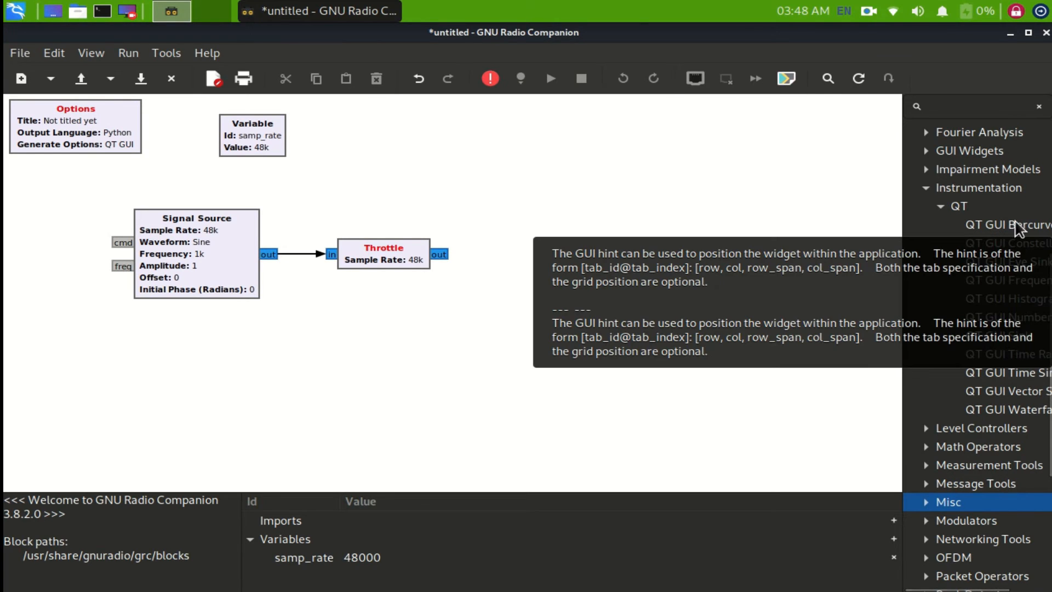
mouse_move(1021, 250)
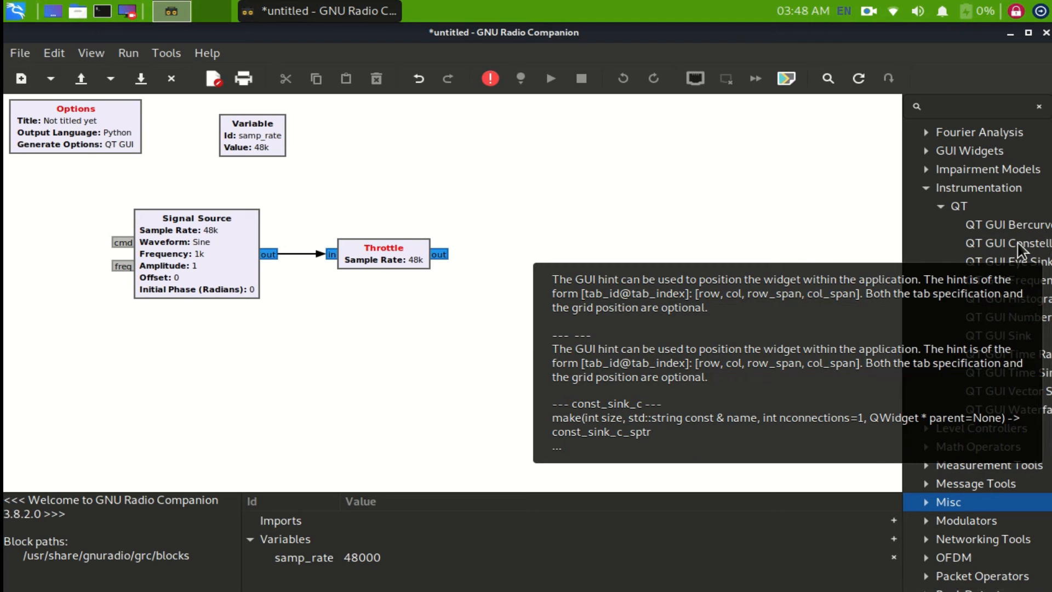
mouse_move(1009, 285)
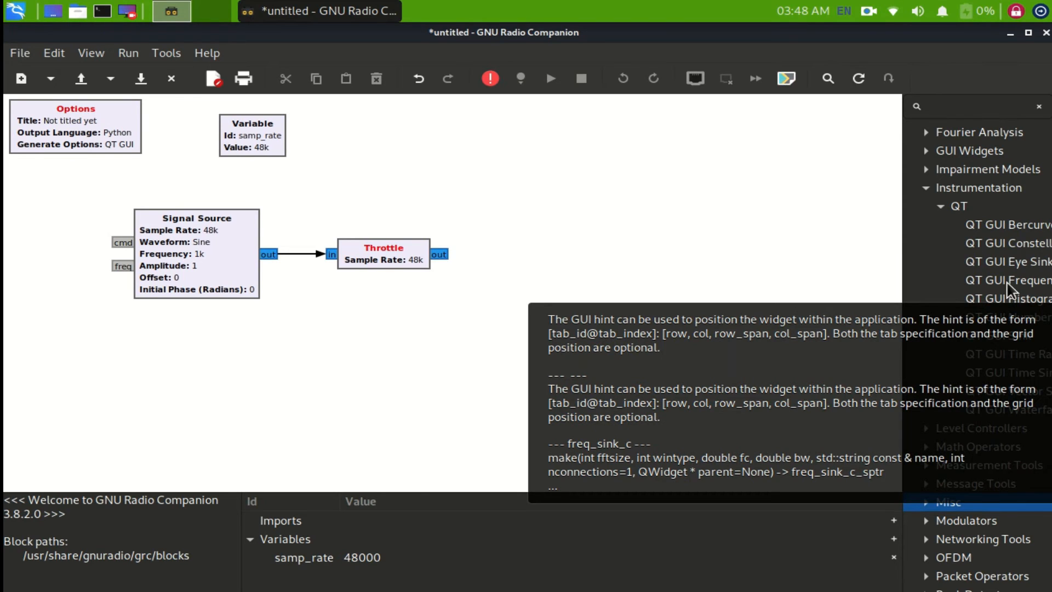
drag(1007, 282, 569, 219)
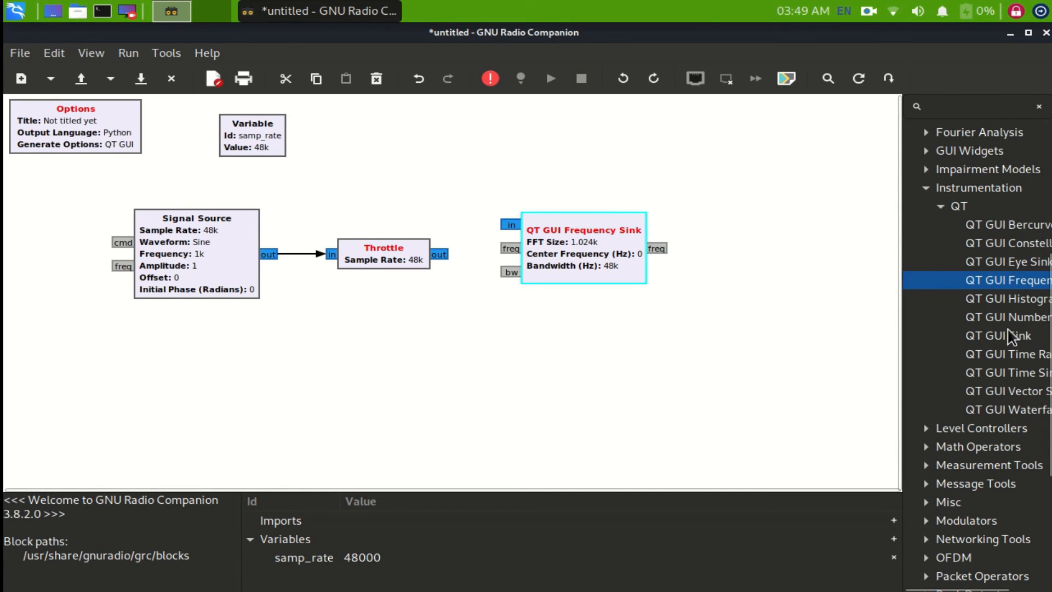
- Widen the block library to fit the full block names, then adjust the Frequency Sink's position and connect the Throttle output to its input
drag(902, 270, 835, 268)
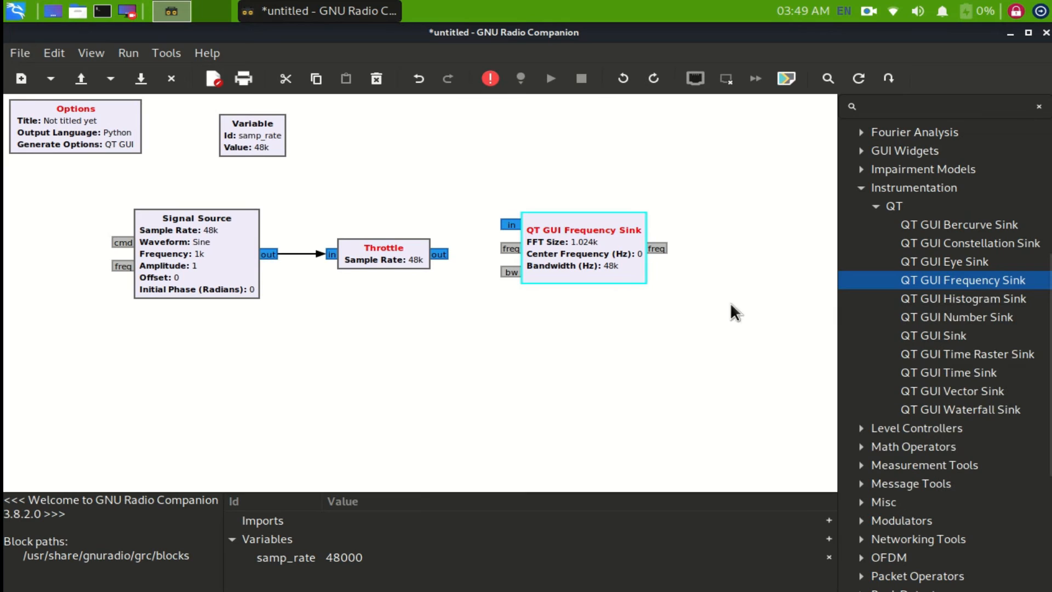
mouse_move(920, 258)
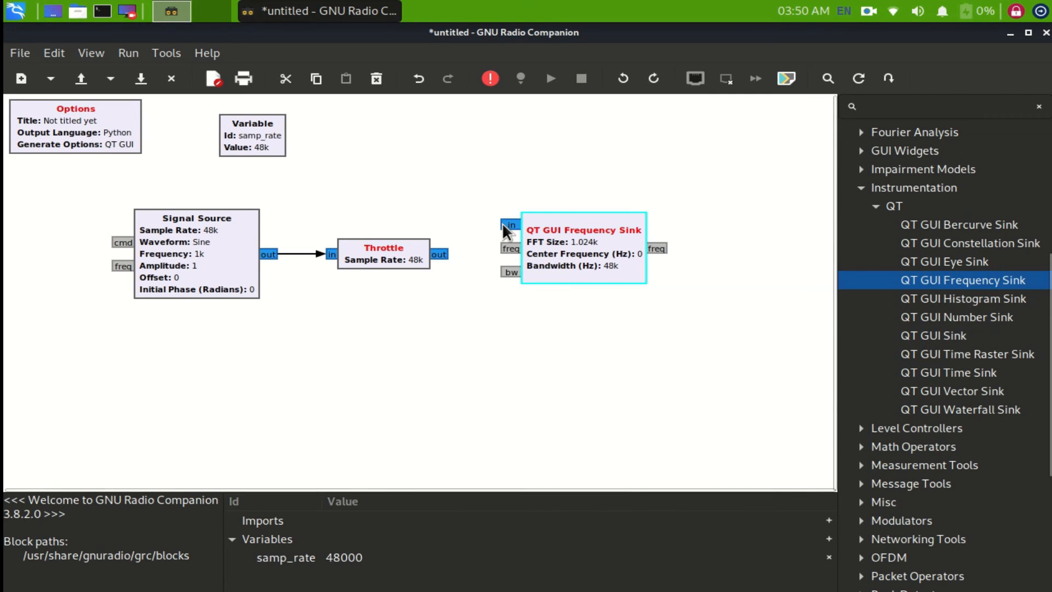
drag(510, 225, 523, 247)
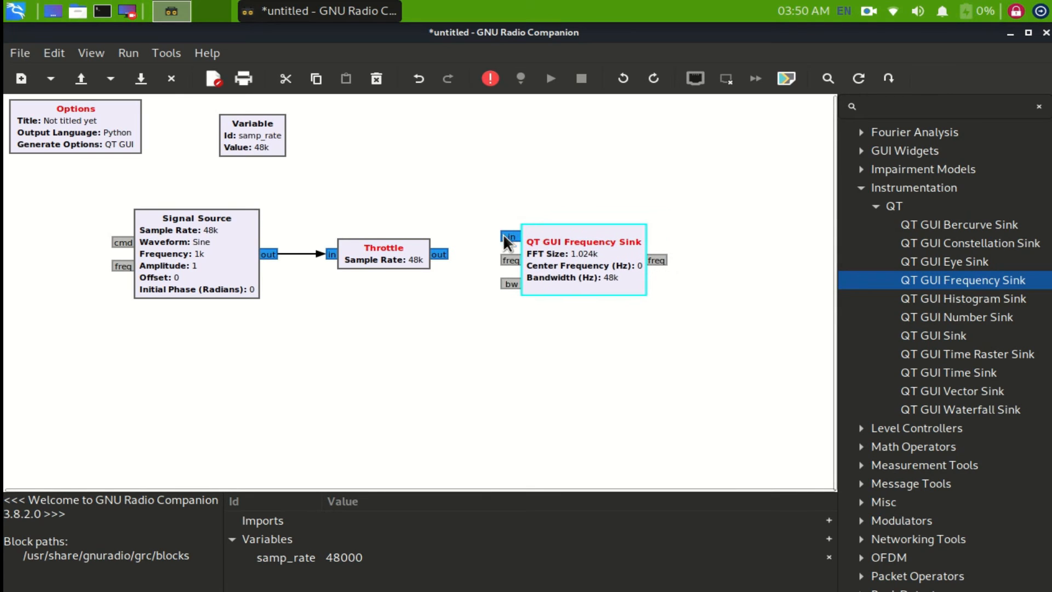
drag(442, 247, 514, 227)
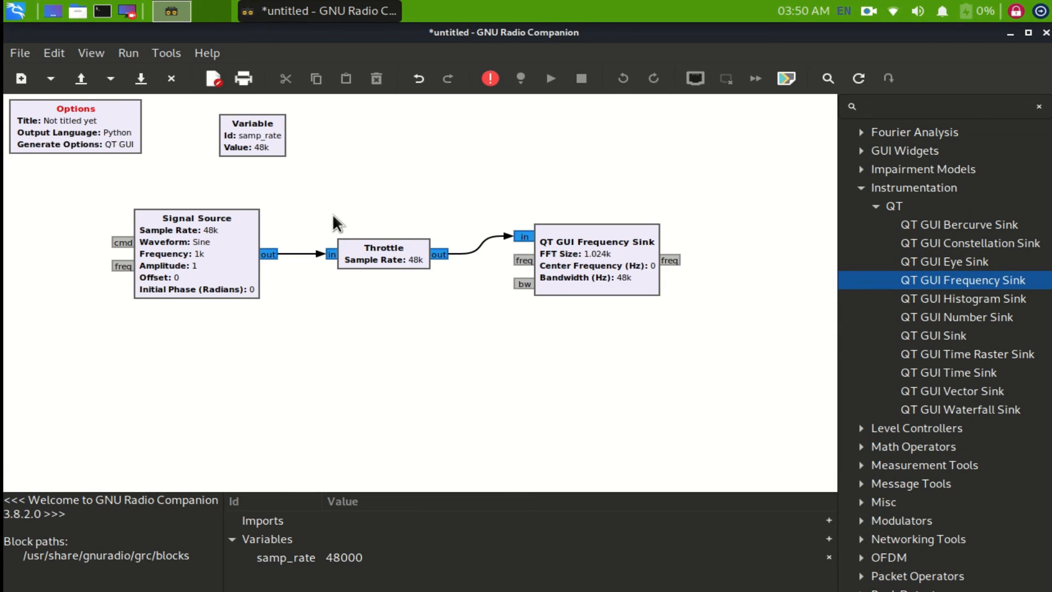
- Open the QT GUI Frequency Sink properties and check the Type options, keeping Complex
double_click(570, 250)
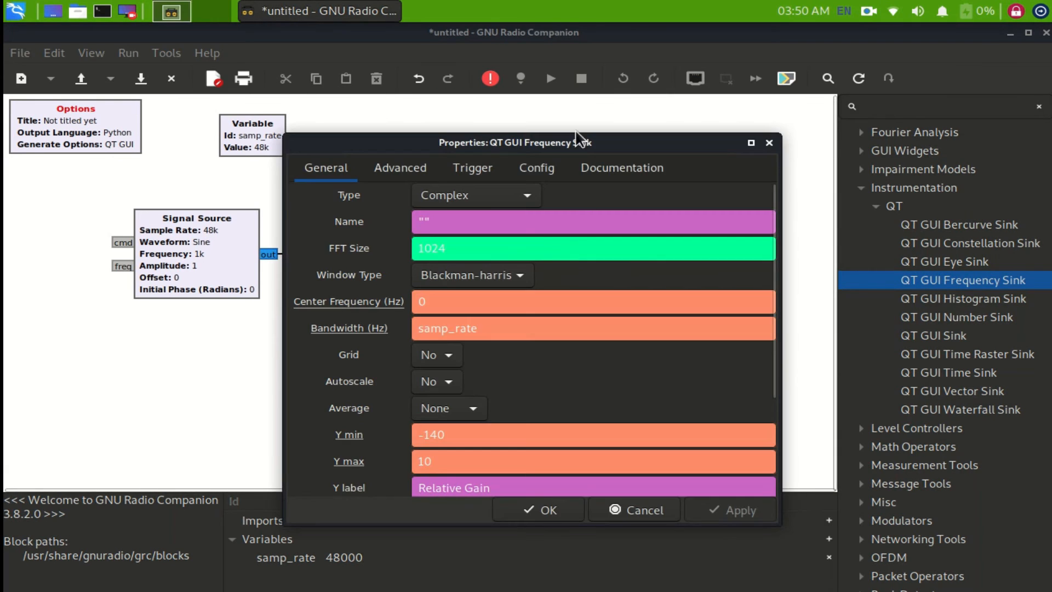
drag(578, 138, 534, 72)
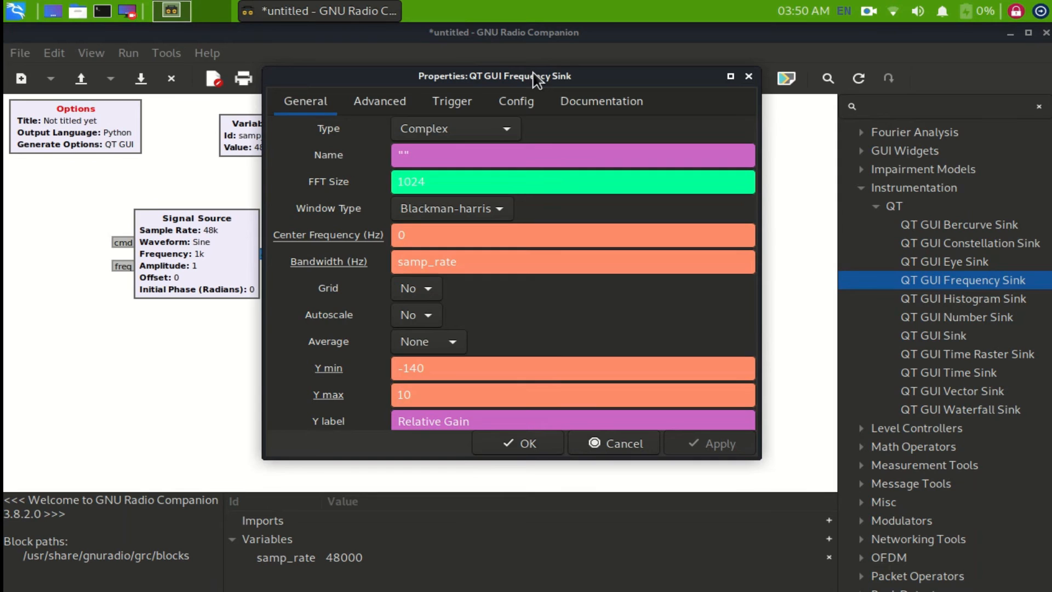
click(504, 135)
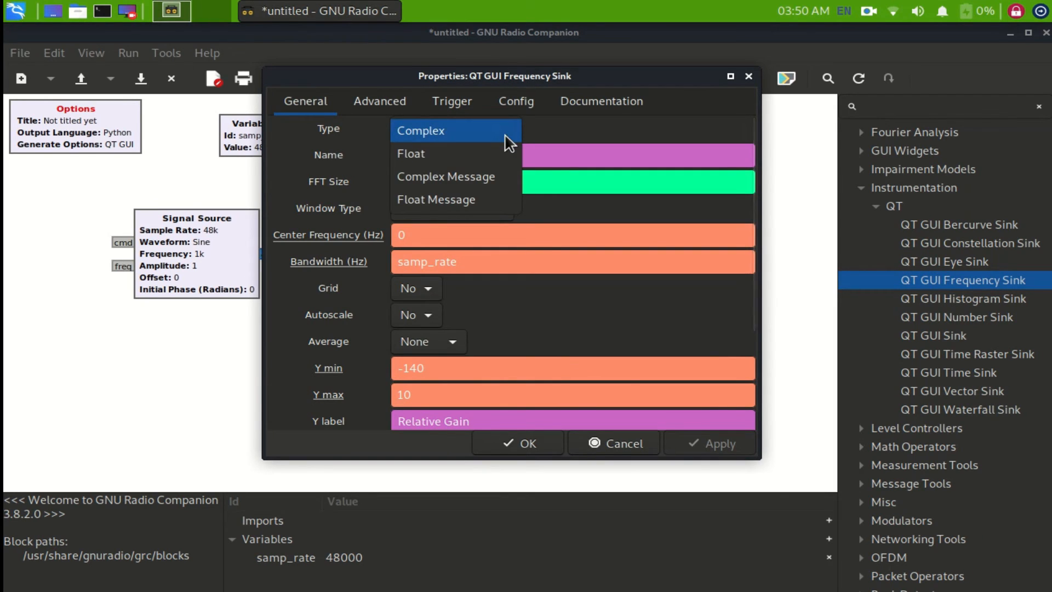
click(572, 127)
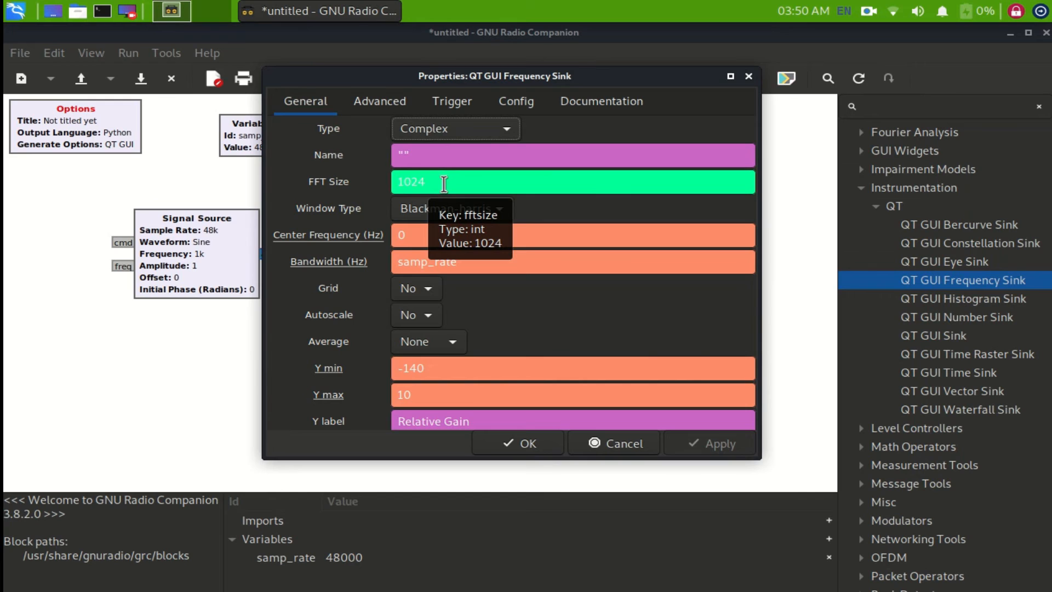
- Review the Window Type options of the Frequency Sink, keeping Blackman-harris, and check the FFT size and center frequency
click(483, 210)
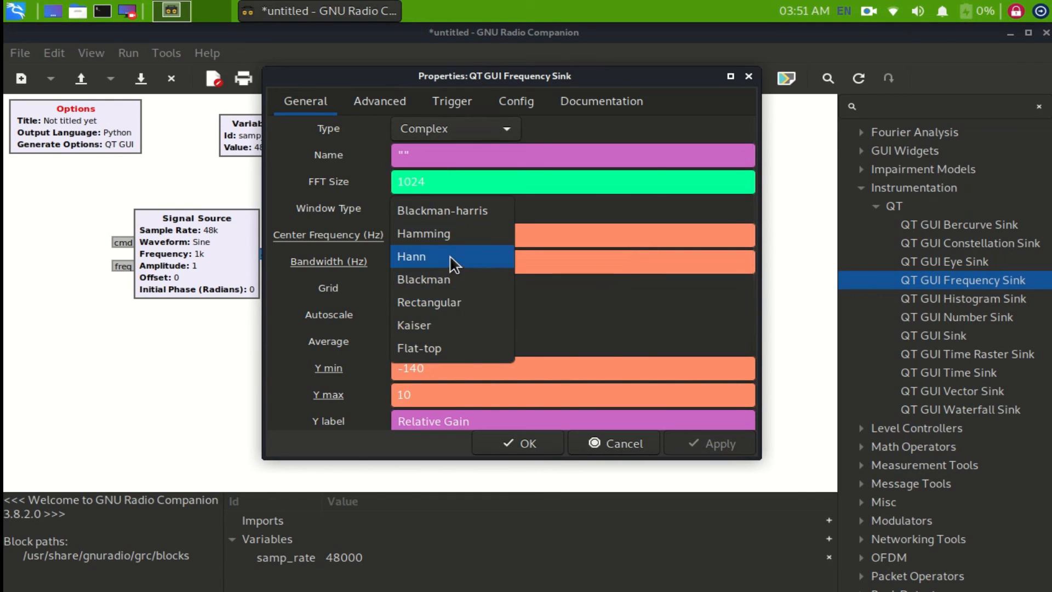
click(435, 212)
click(441, 182)
click(583, 227)
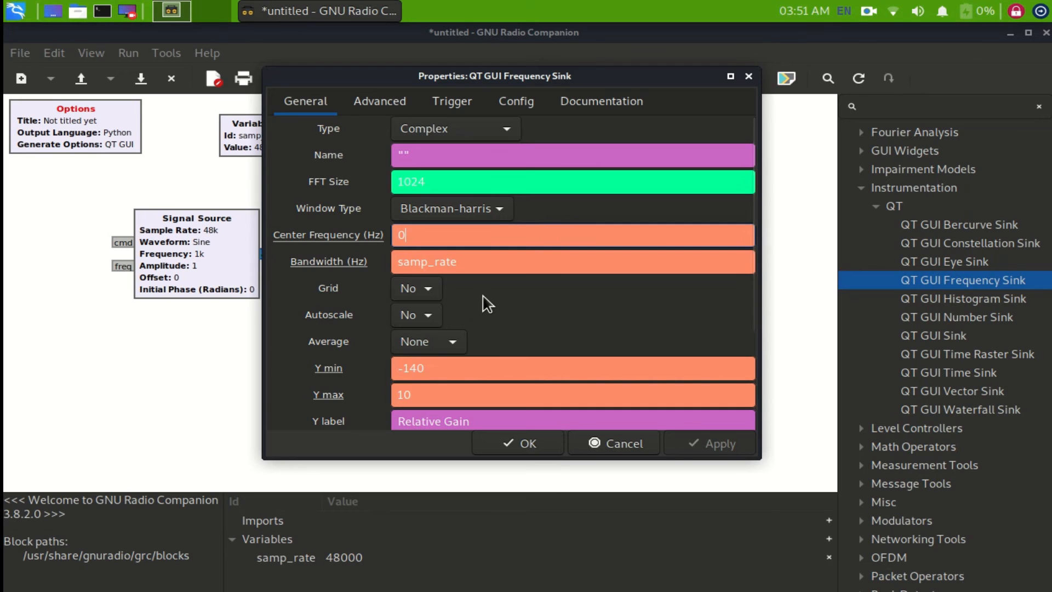
click(493, 215)
click(494, 218)
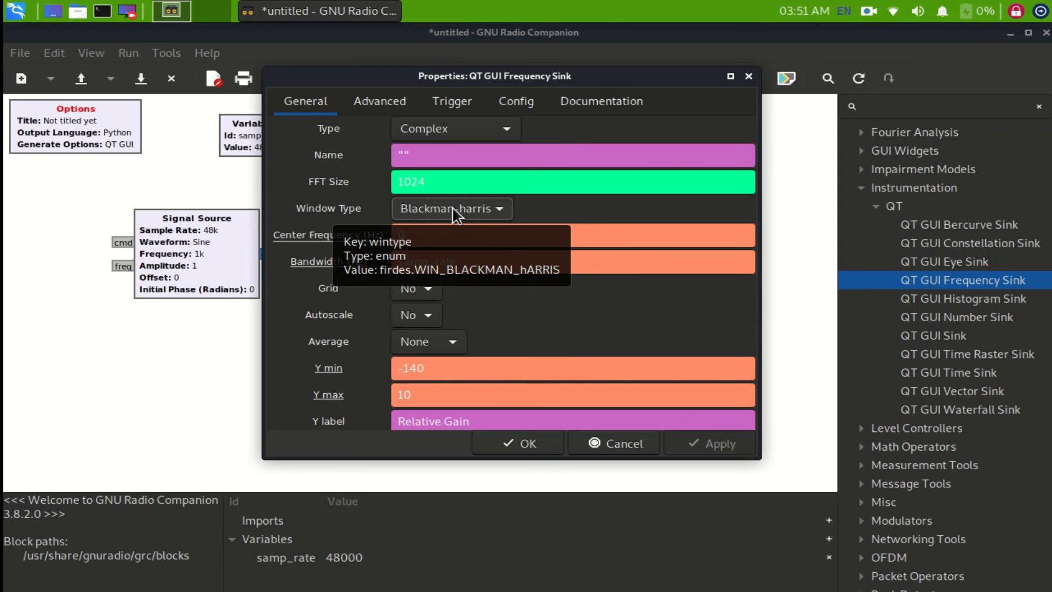
- Set Grid and Autoscale to Yes for the Frequency Sink, look over its remaining parameters and accept the properties
click(432, 289)
click(428, 268)
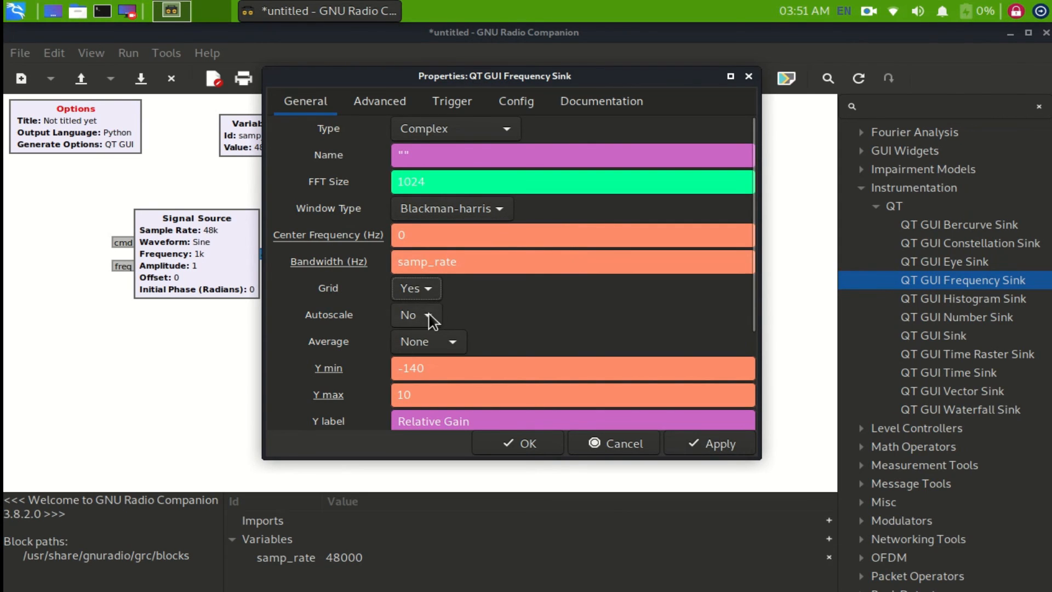
click(428, 317)
click(431, 294)
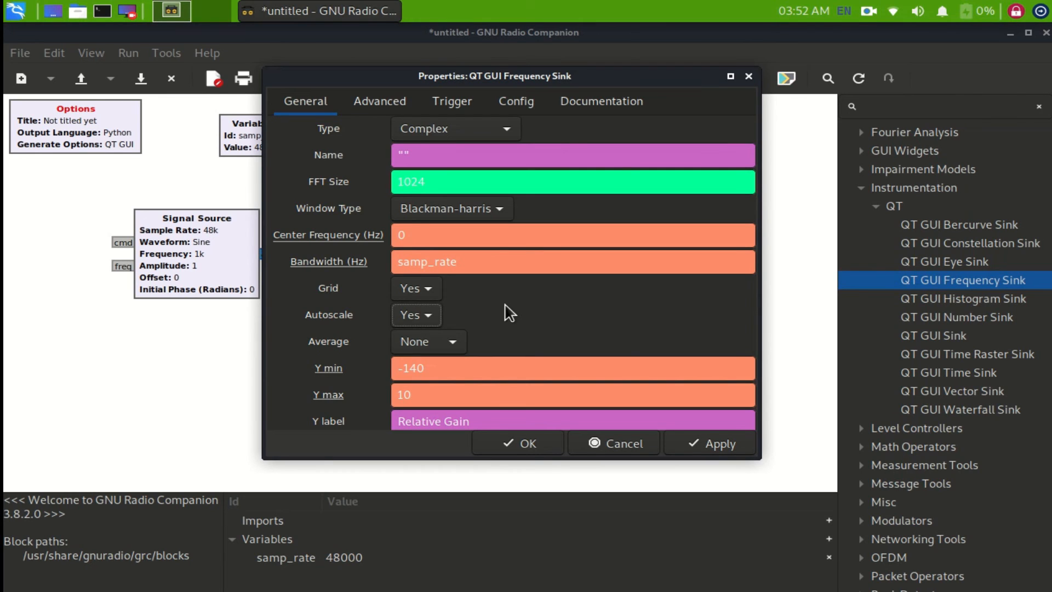
scroll(510, 313, down, 5)
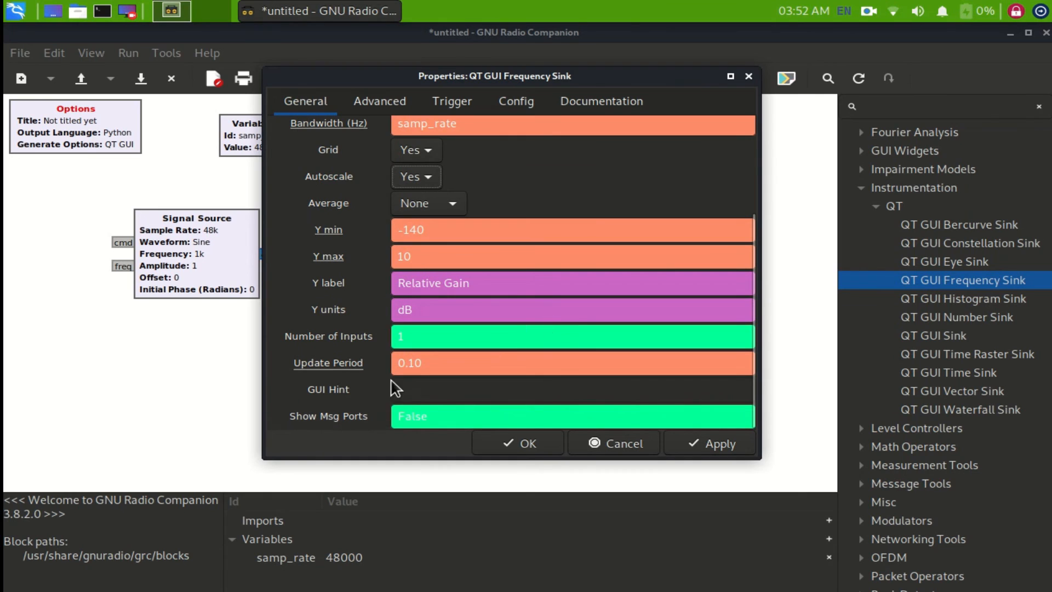
scroll(327, 399, up, 5)
scroll(558, 342, down, 5)
scroll(558, 342, up, 3)
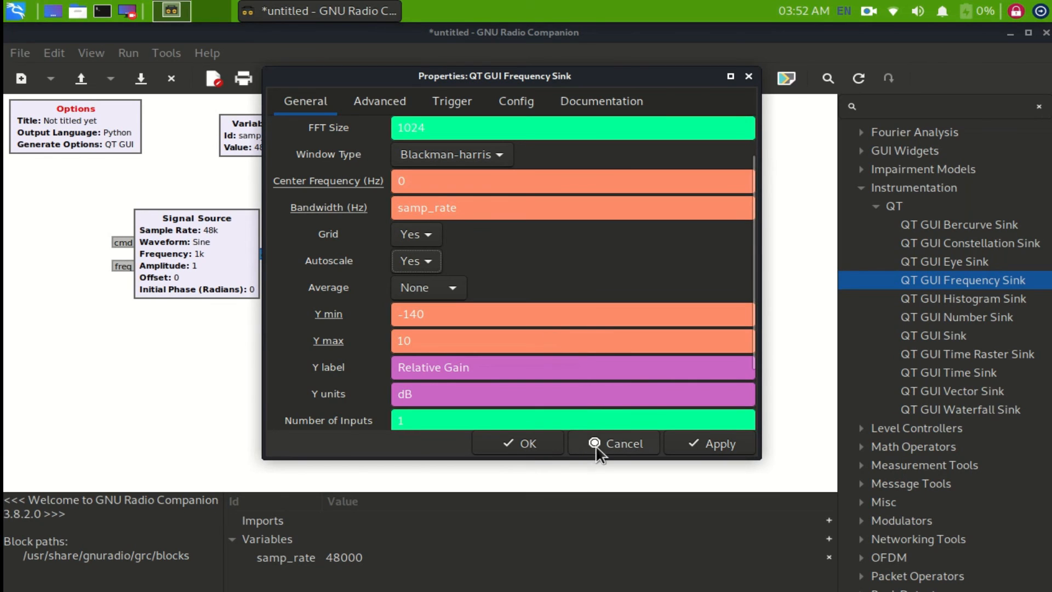
click(528, 443)
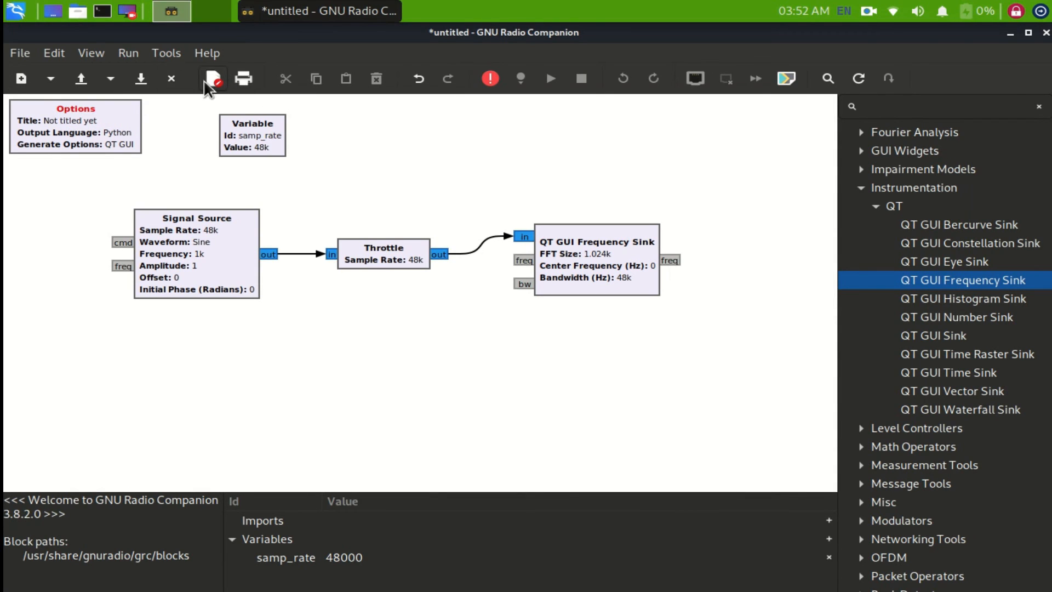
- Save the flowgraph as Test.grc on the Desktop
click(18, 53)
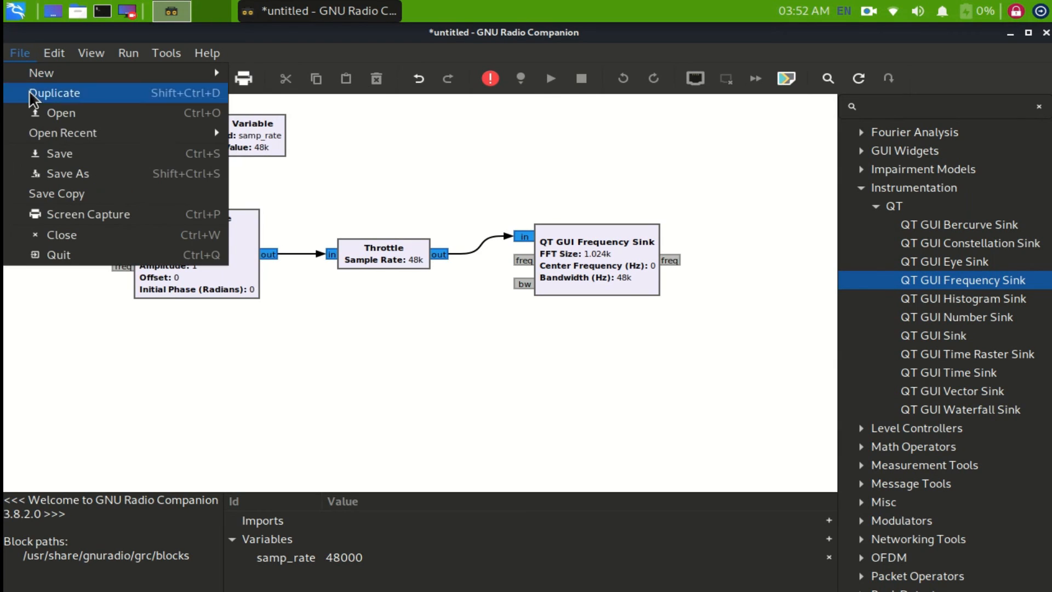
click(174, 159)
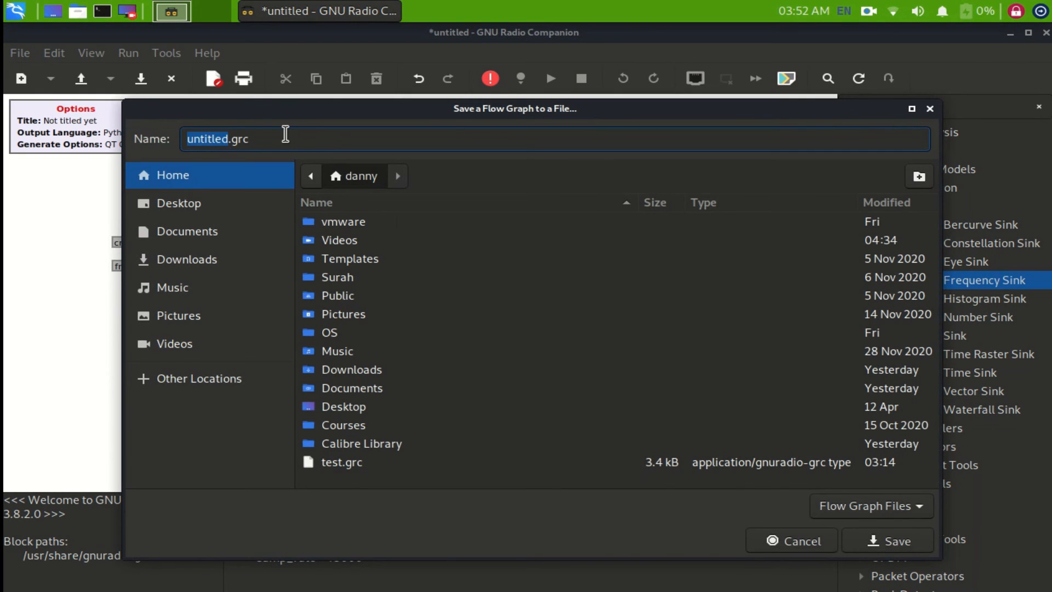
text(Test)
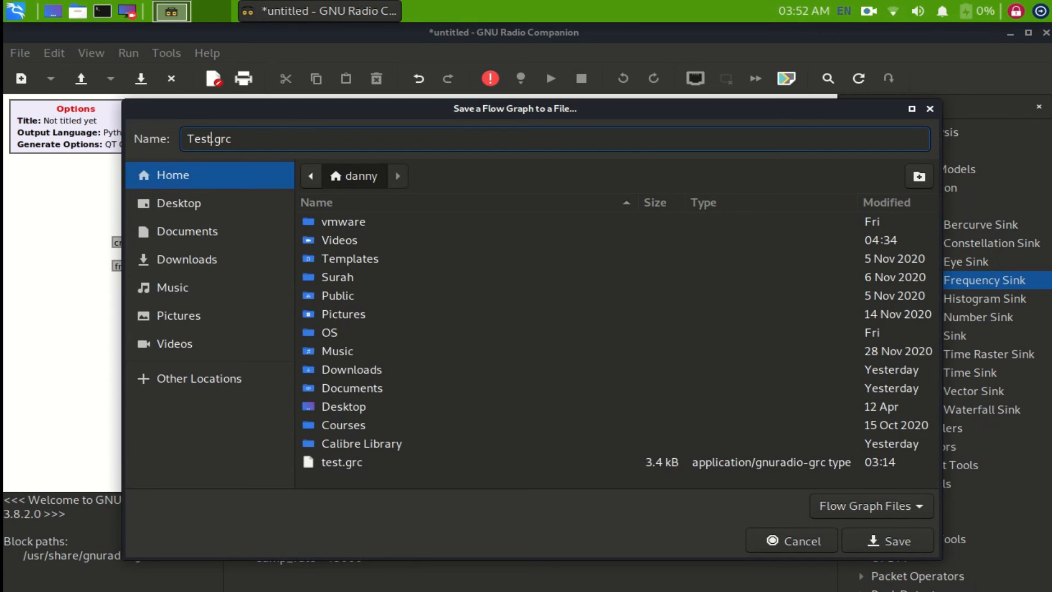
click(229, 203)
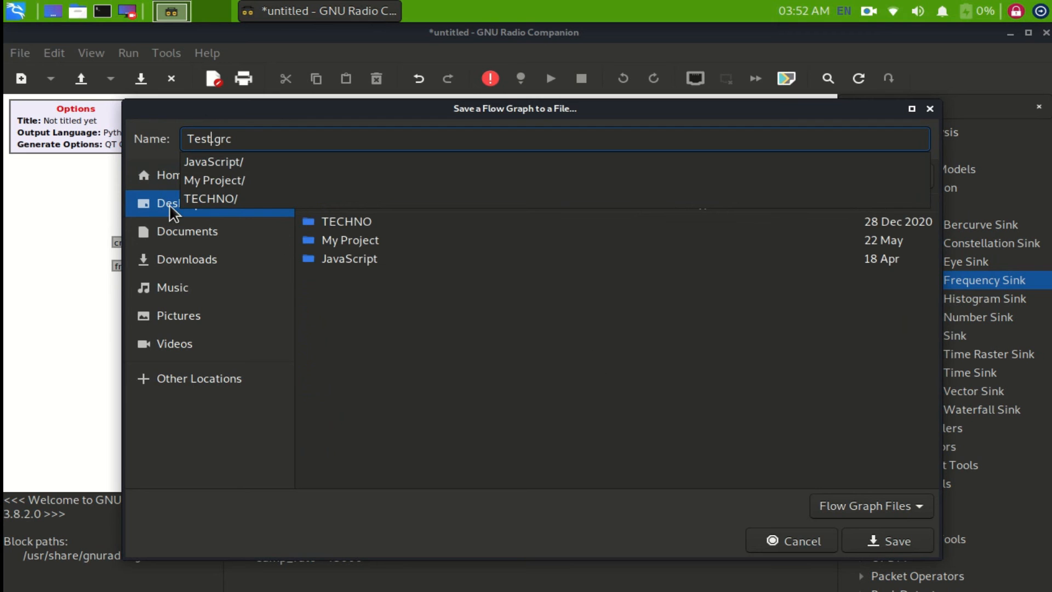
click(887, 544)
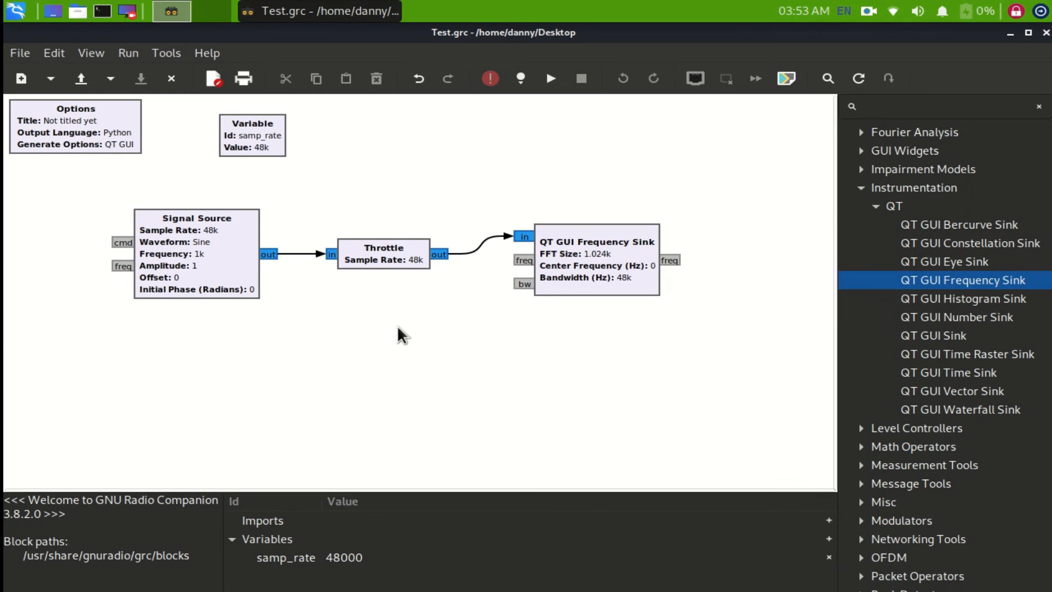
- Spread out the blocks, placing the Throttle lower between the Signal Source moved left and the Frequency Sink moved right
click(389, 272)
drag(570, 269, 624, 172)
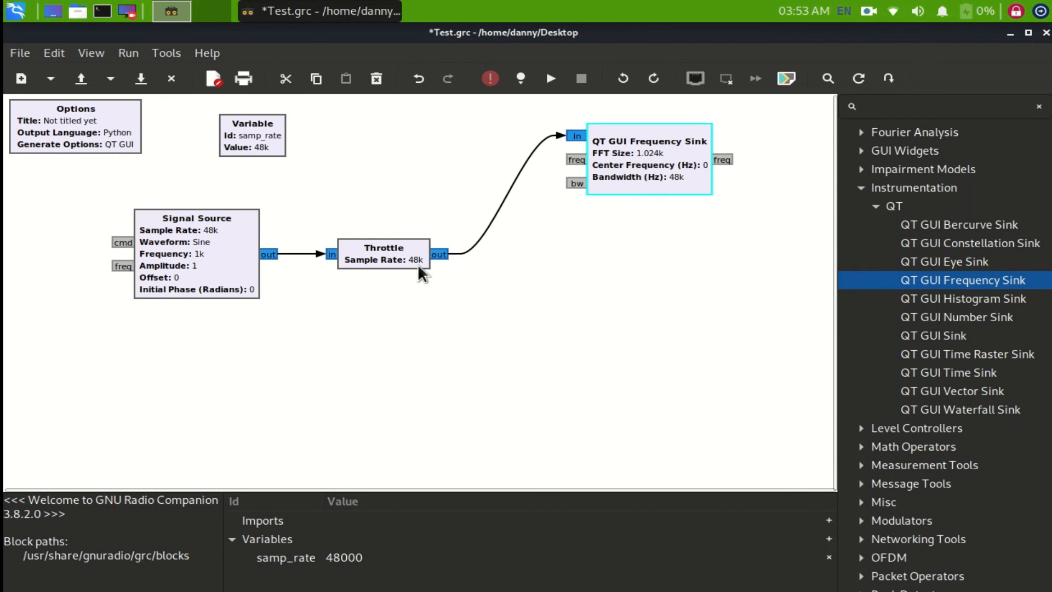
drag(388, 255, 376, 332)
drag(206, 256, 140, 263)
drag(618, 183, 625, 265)
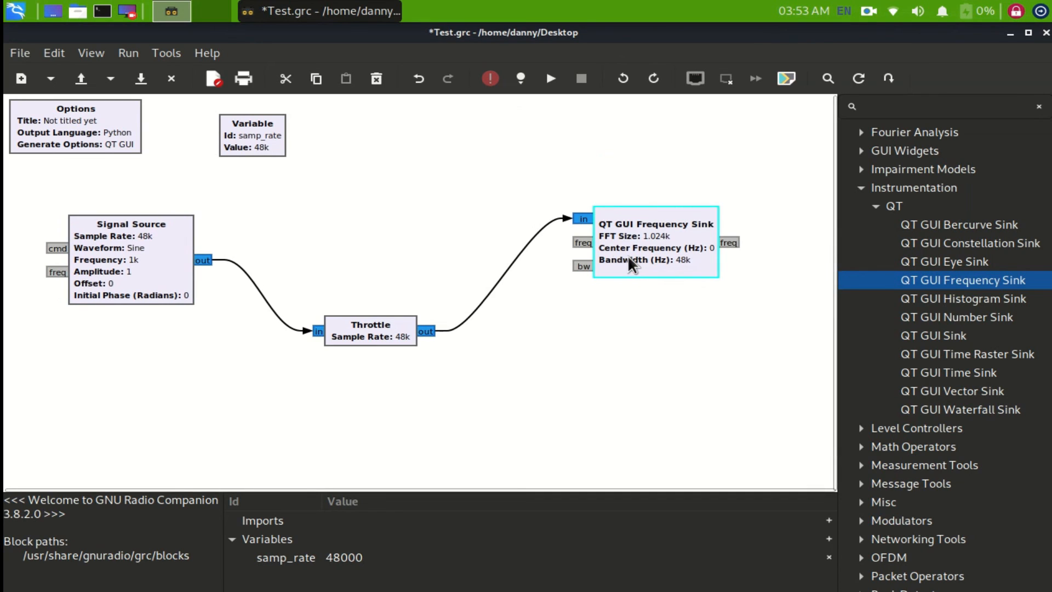
- Execute the flowgraph and enlarge its spectrum plot window to cover most of the screen
click(545, 81)
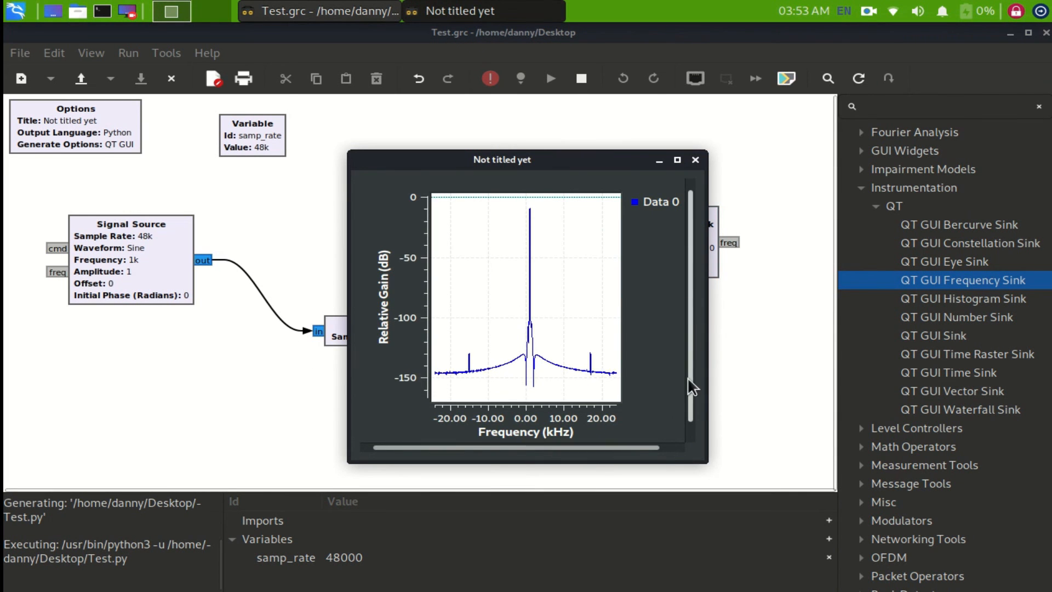
drag(708, 462, 847, 493)
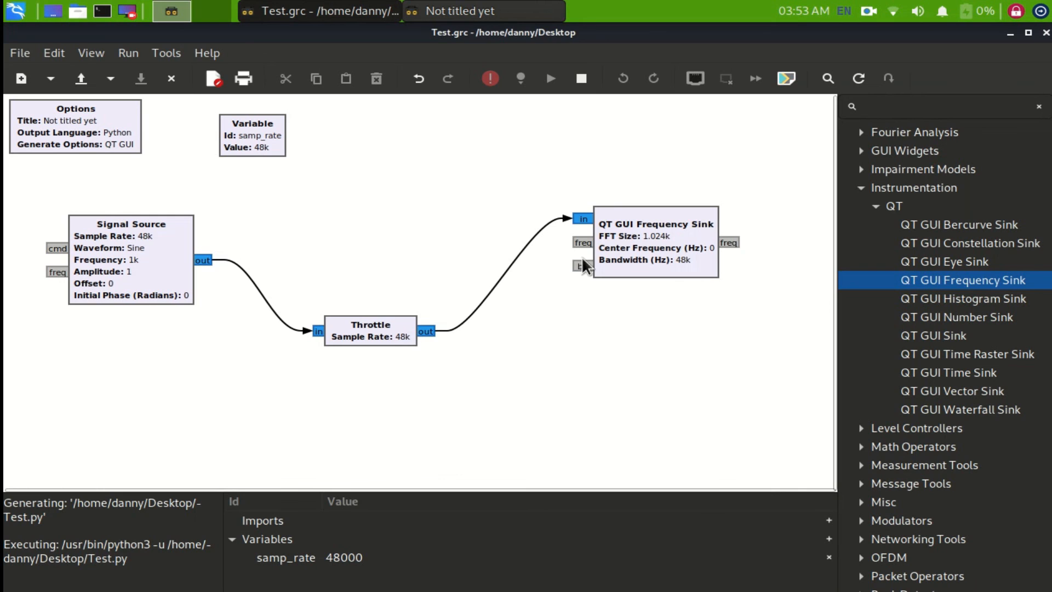
click(474, 10)
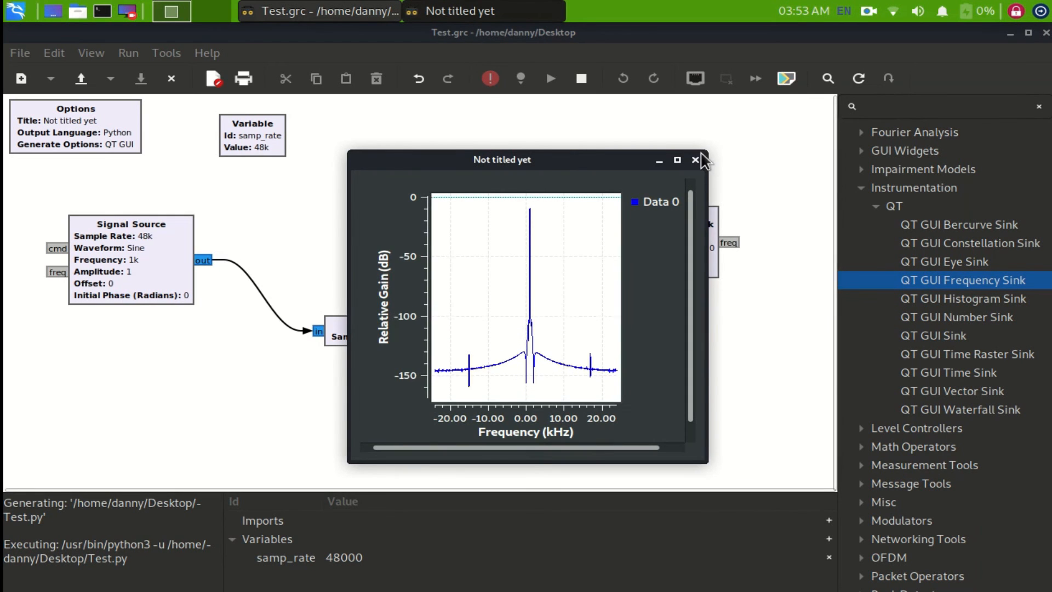
drag(606, 160, 423, 178)
drag(526, 170, 947, 24)
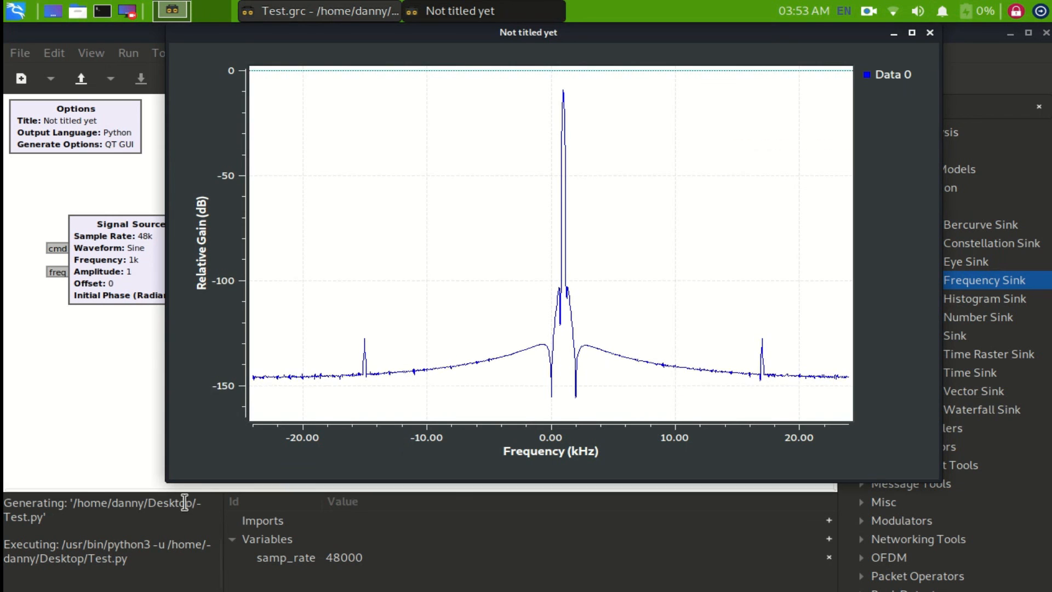
drag(166, 482, 3, 582)
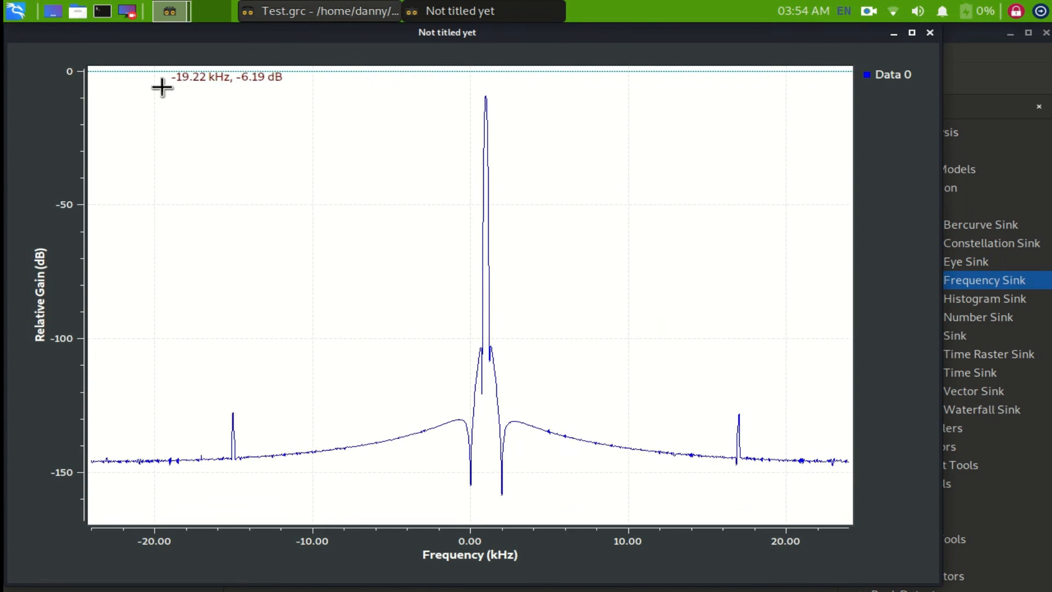
- Zoom in on the small spectrum peak near 17 kHz twice, restoring the full frequency view each time
drag(96, 78, 855, 525)
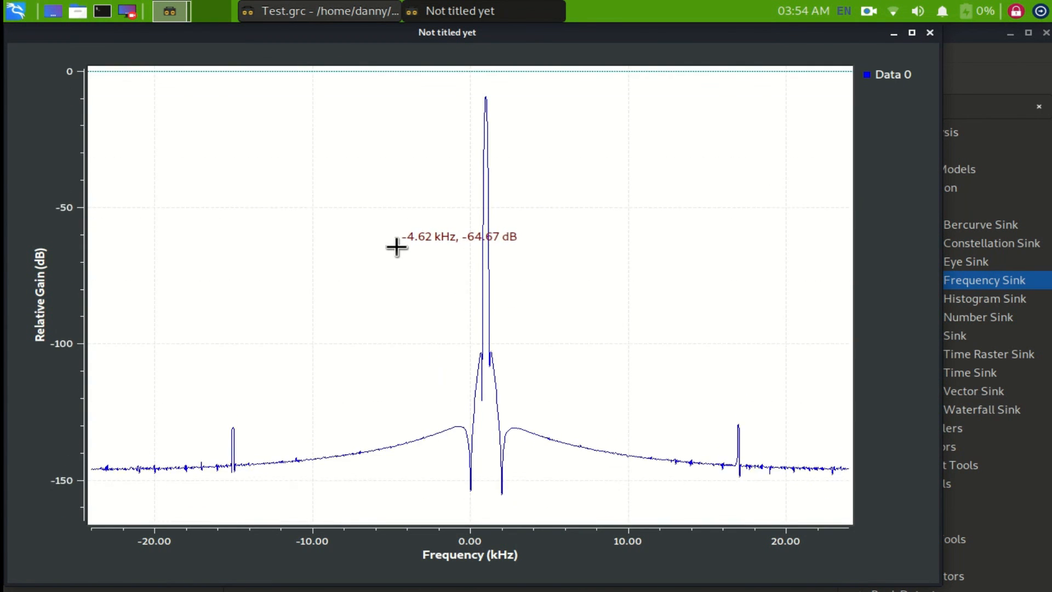
drag(801, 472, 570, 404)
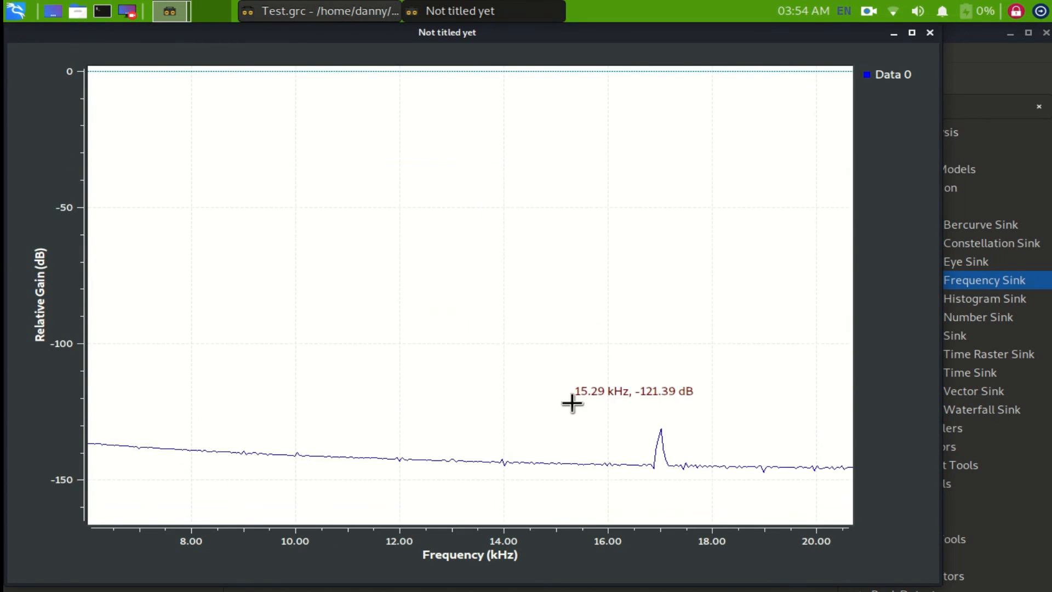
right_click(611, 329)
drag(827, 507, 676, 390)
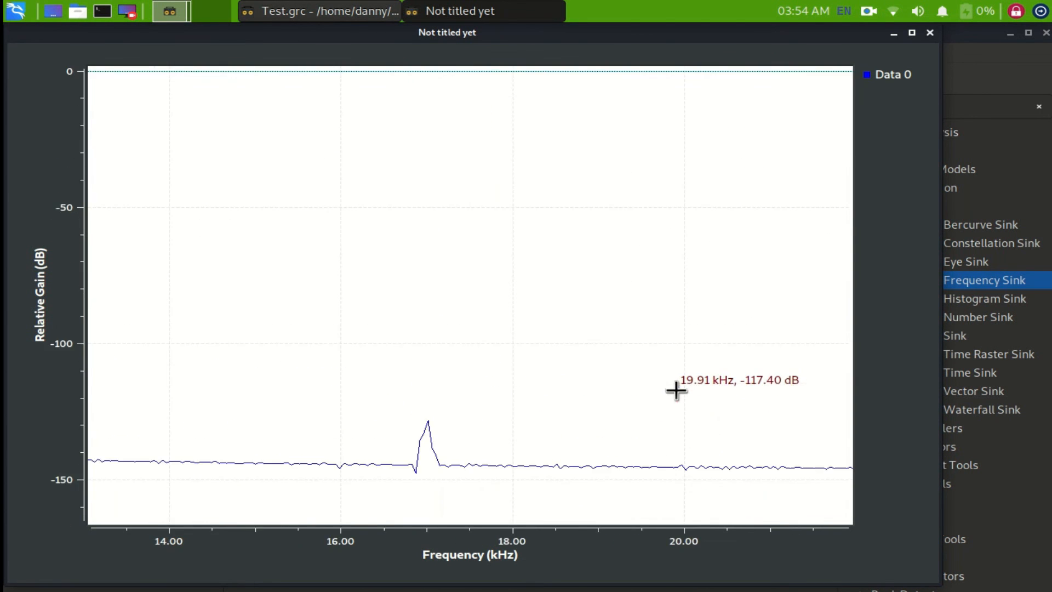
right_click(620, 239)
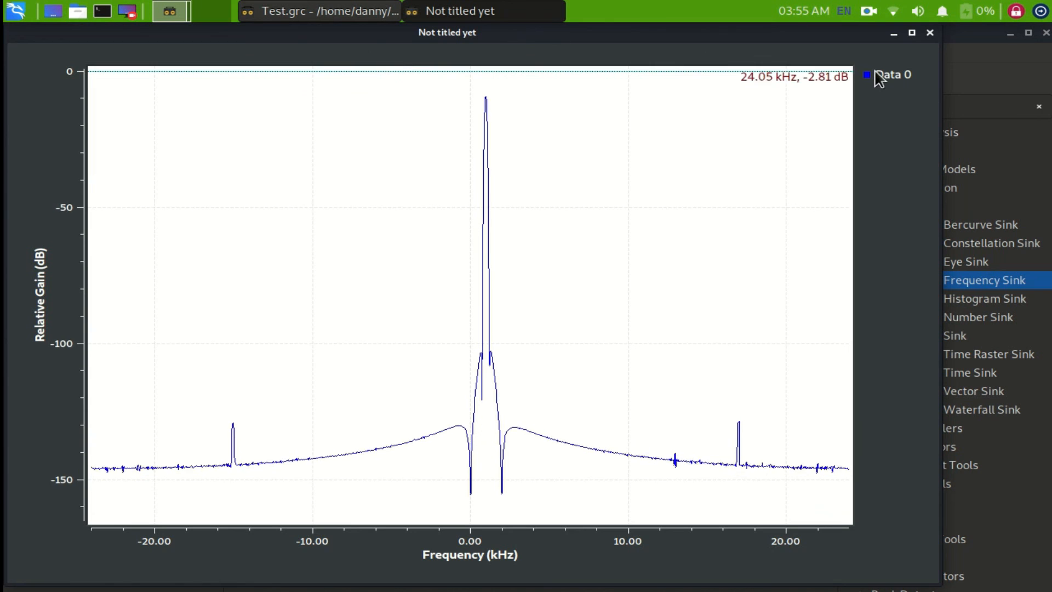
- Shrink the spectrum plot window and raise the Throttle block between the Signal Source and the Frequency Sink
drag(935, 30, 601, 356)
drag(373, 329, 379, 229)
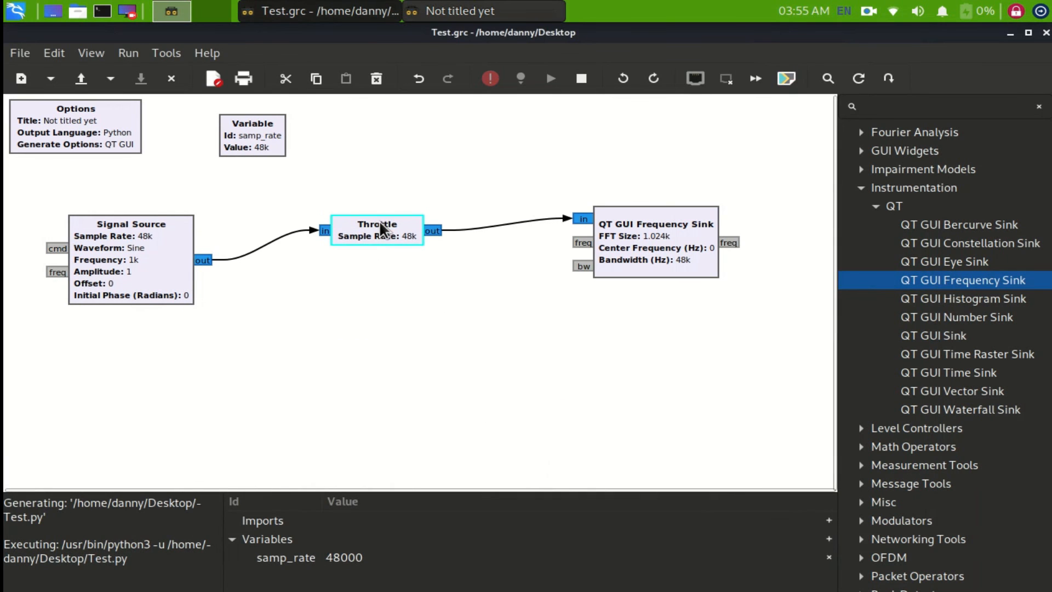
- Bring the spectrum plot window back to the front, reposition it, and close it to end the run
click(483, 12)
drag(550, 357, 654, 109)
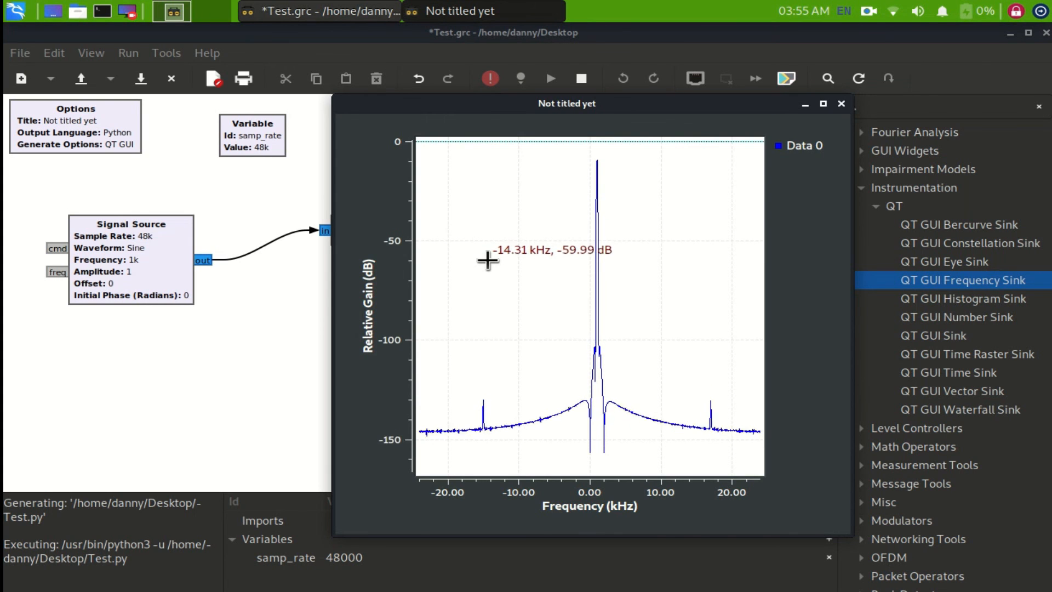
click(841, 104)
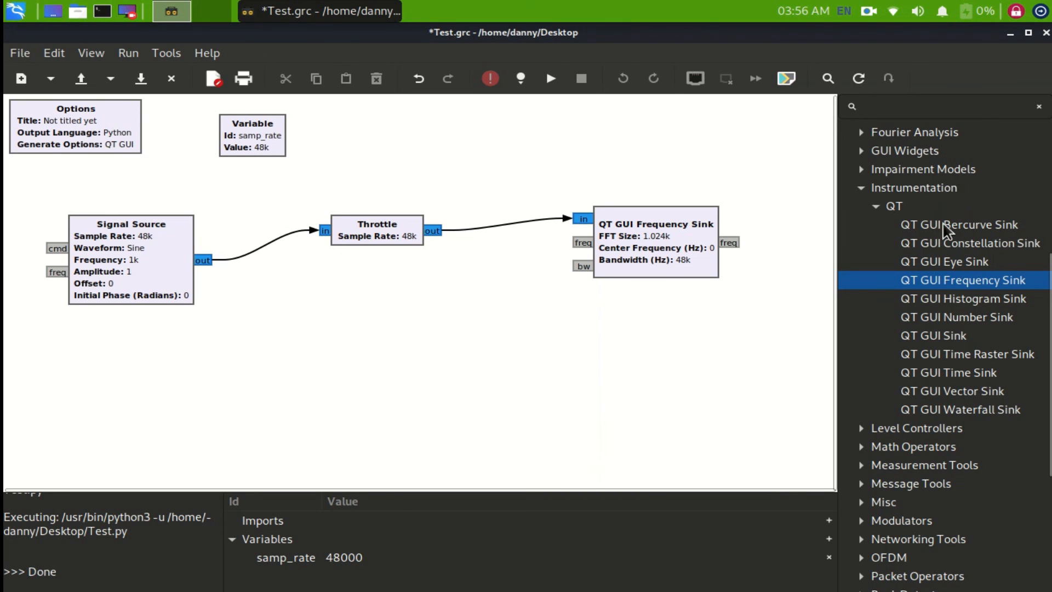
- Align the Throttle and Frequency Sink in a straight line with the Signal Source, and shift the whole chain slightly right
drag(363, 230, 336, 262)
drag(613, 259, 571, 291)
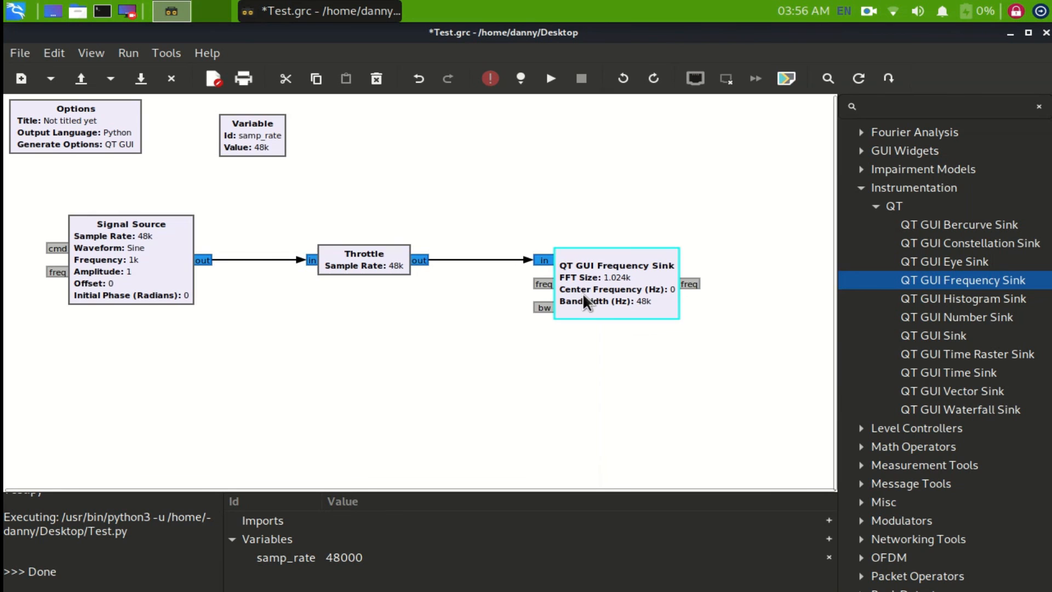
drag(22, 205, 784, 424)
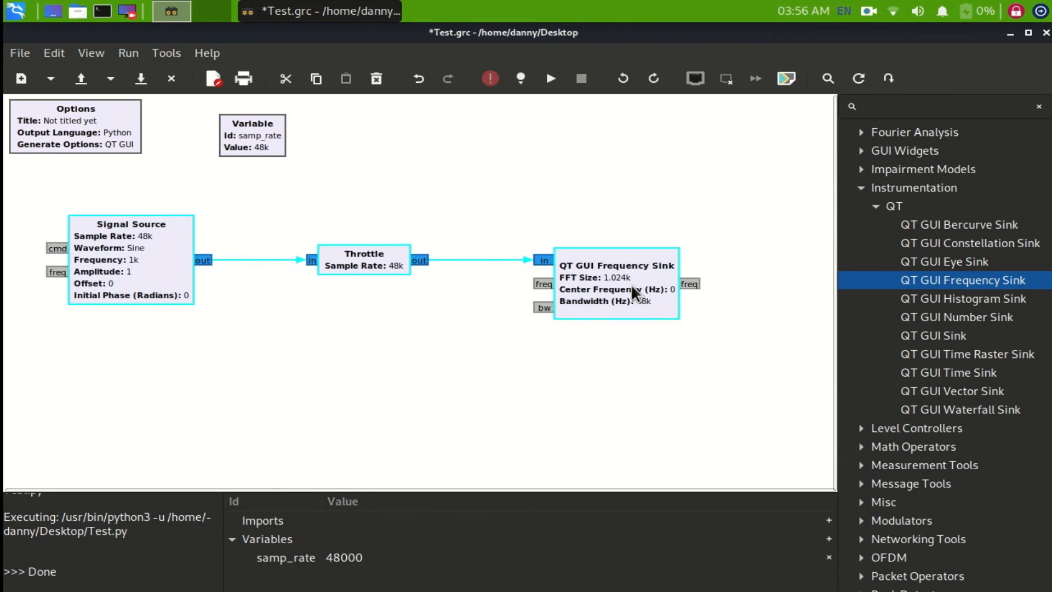
drag(630, 284, 673, 302)
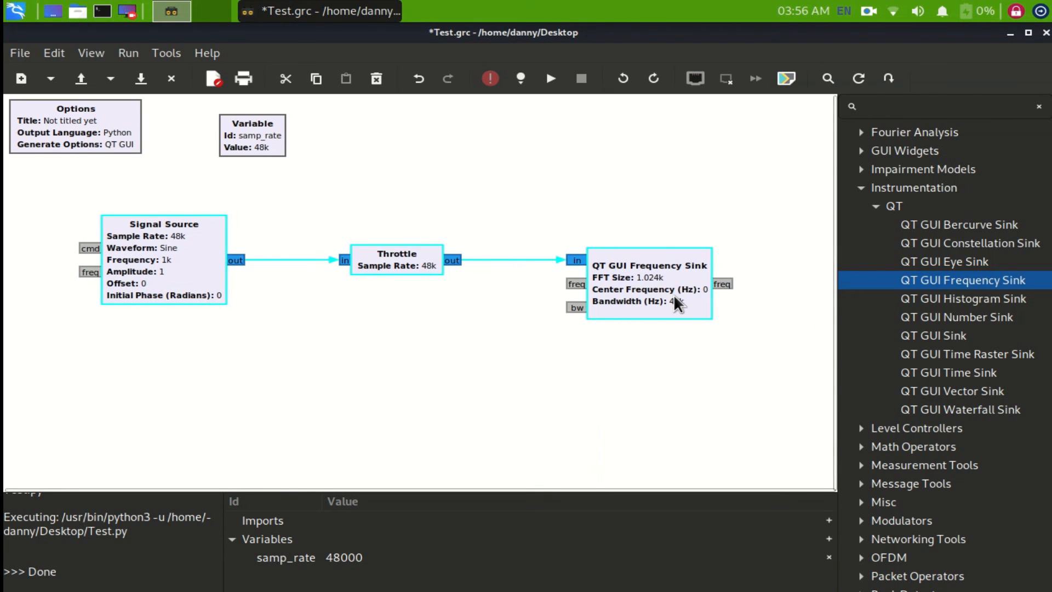
click(642, 216)
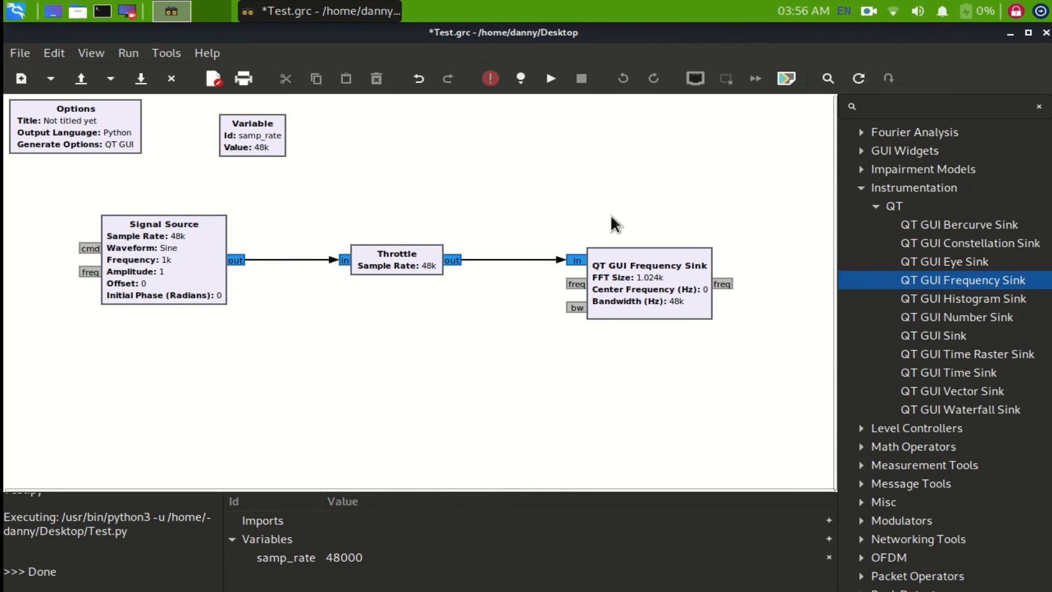
- Stagger the chain diagonally by raising the Frequency Sink, lowering the Signal Source and nudging the Throttle right
drag(659, 281, 659, 233)
drag(164, 261, 165, 350)
drag(666, 238, 660, 193)
drag(414, 265, 426, 265)
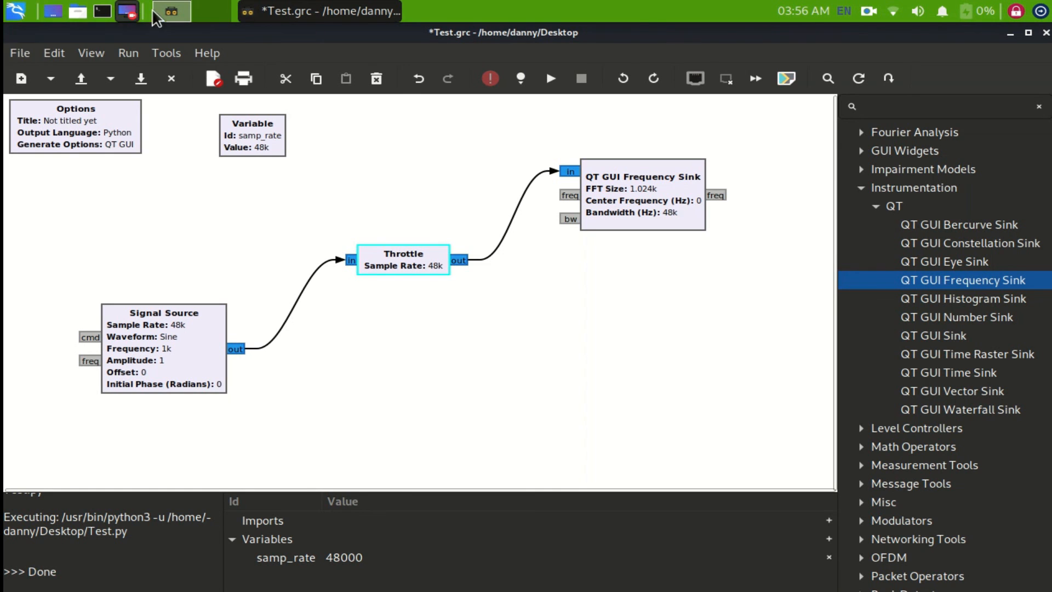
click(872, 12)
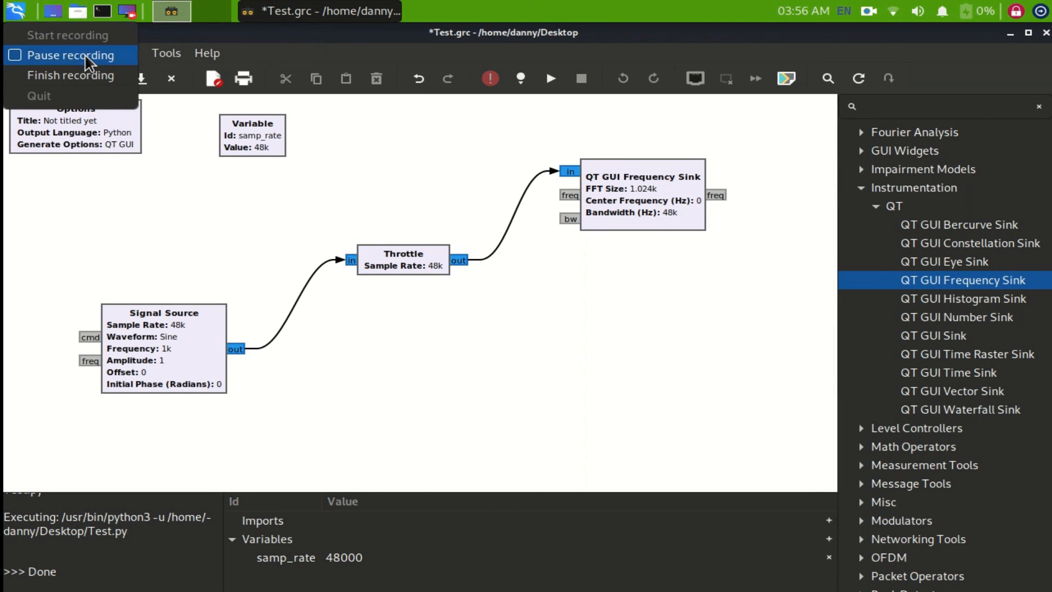